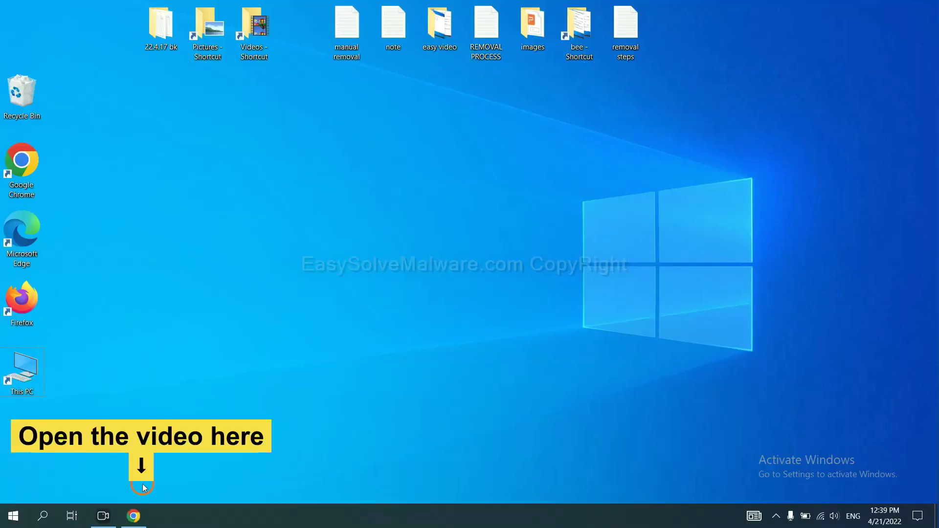
On the easysolvemalware.com removal guide in Chrome, download SpyHunter for Windows
left_click(142, 515)
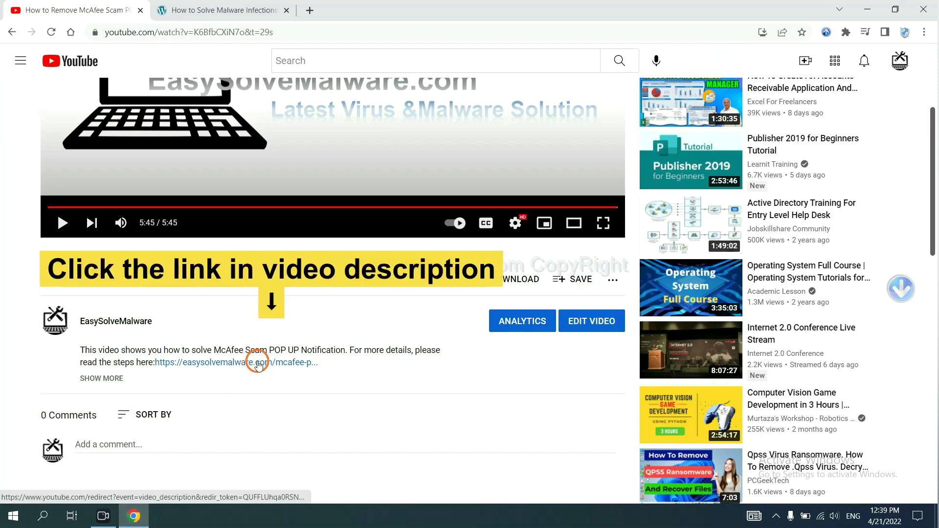
left_click(238, 7)
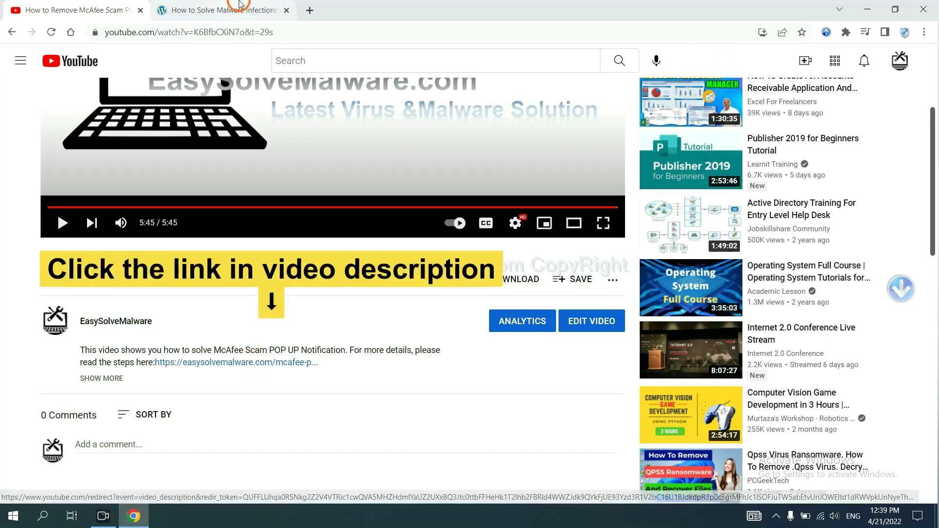
scroll(935, 252, "down", 4)
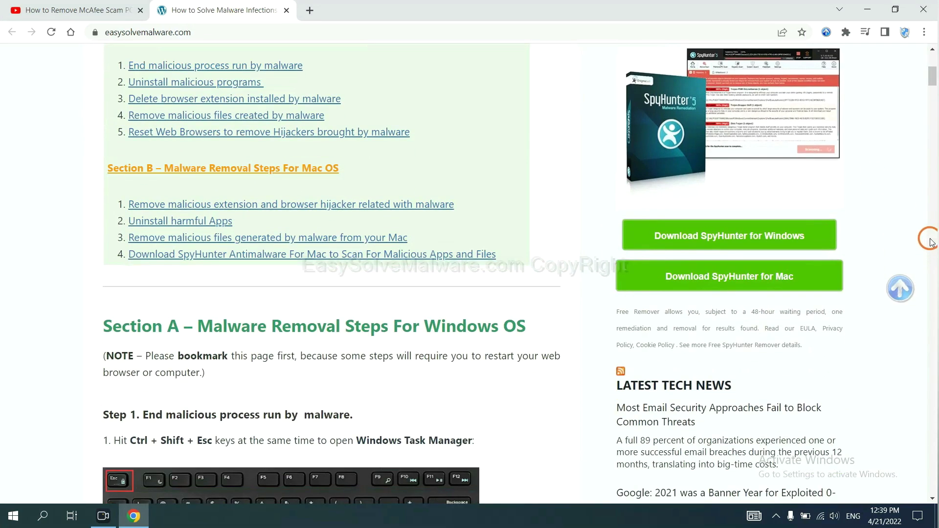
left_click(795, 234)
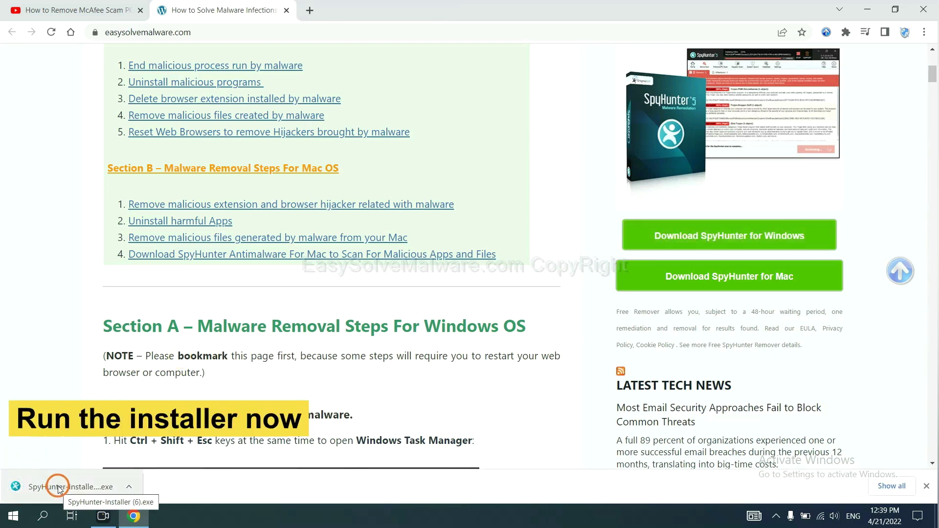
Run the downloaded installer in English, accept the EULA and install SpyHunter 5
left_click(57, 488)
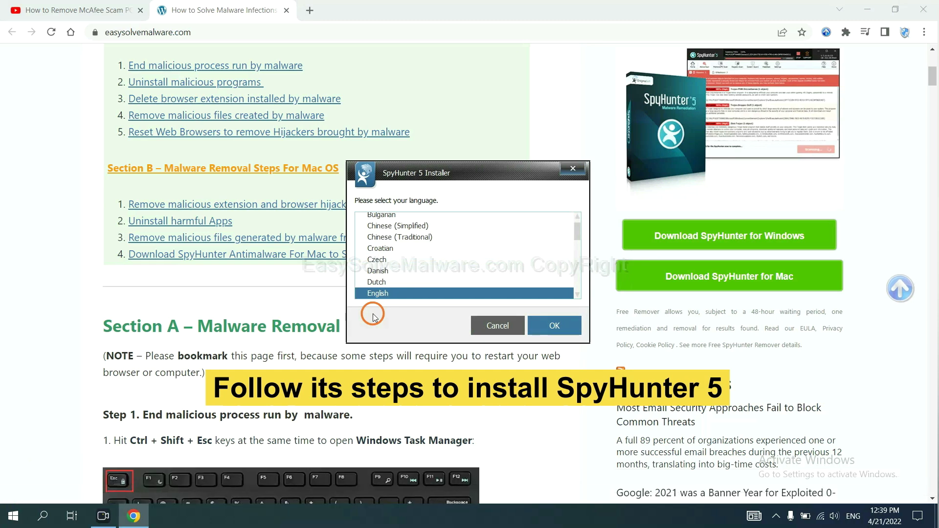
left_click(540, 323)
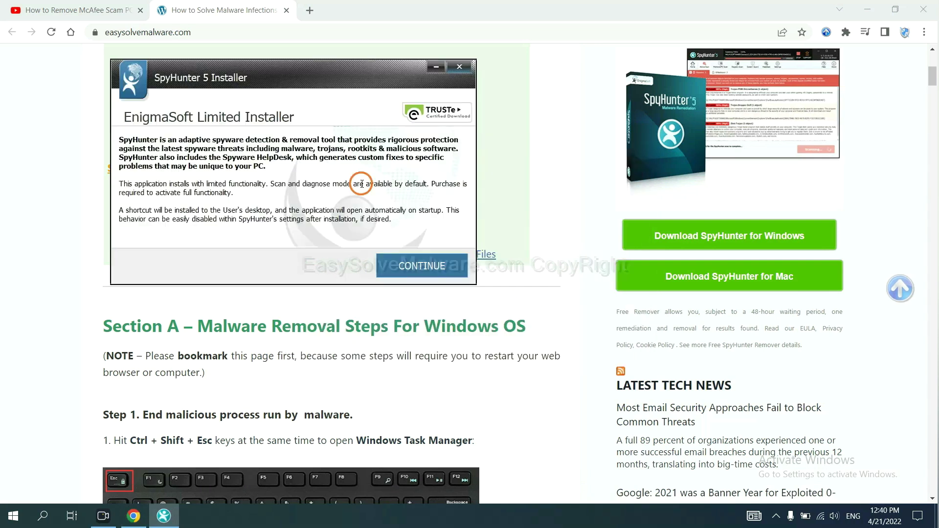
left_click(399, 267)
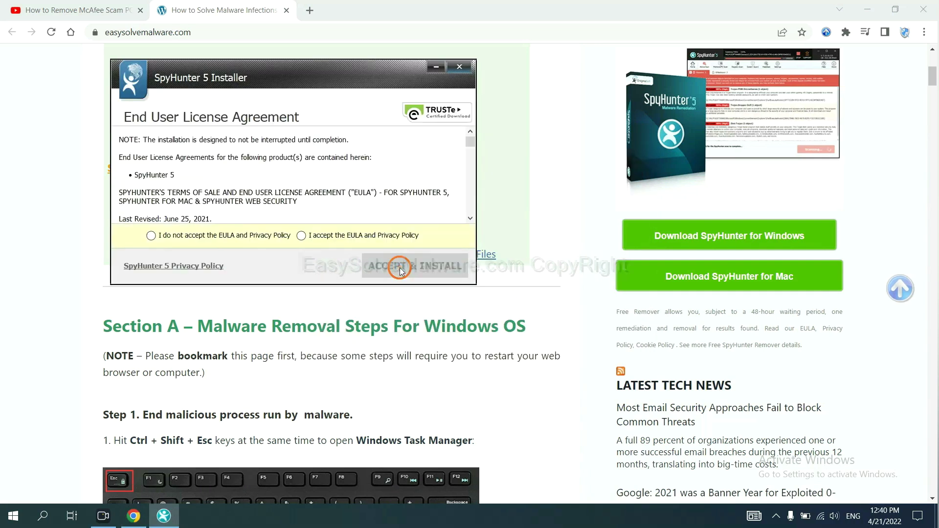
left_click(301, 235)
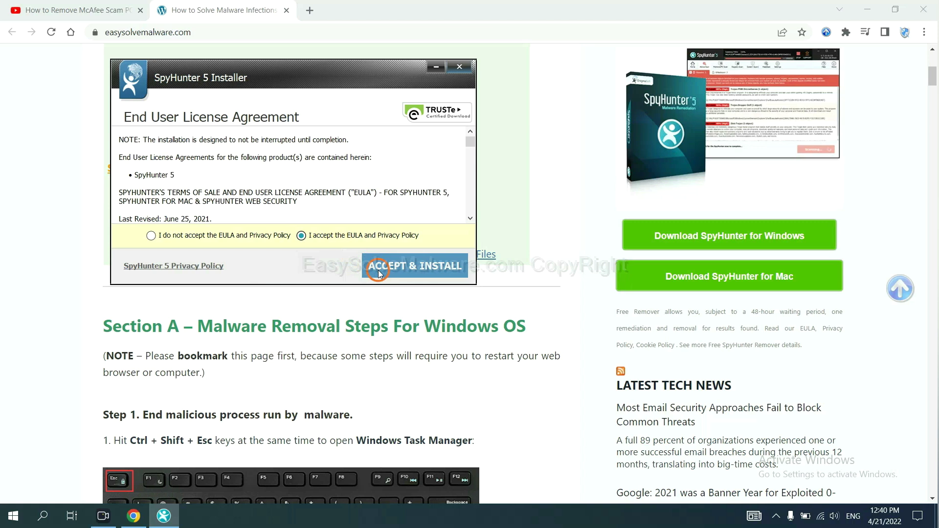
left_click(379, 271)
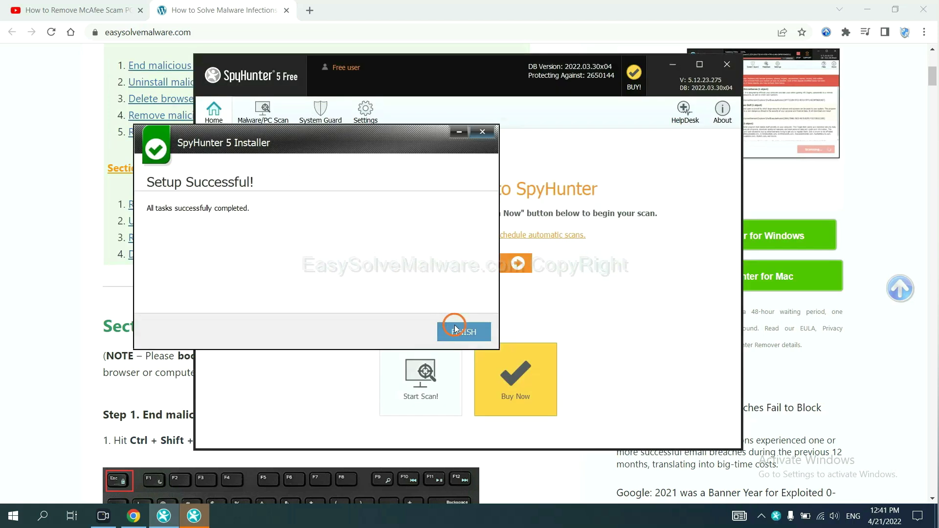
Finish setup, scan for malware and continue with remove360.bat left on Disable
left_click(462, 331)
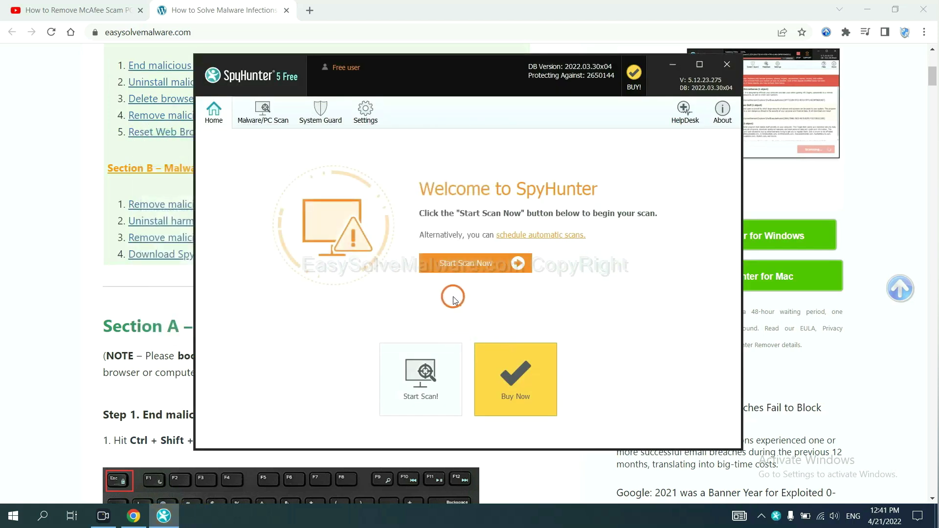
left_click(461, 265)
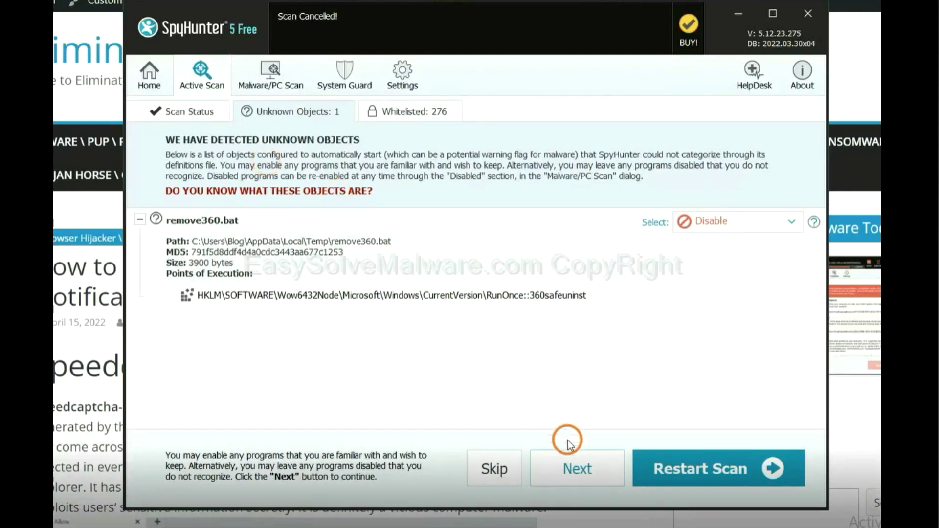
left_click(577, 468)
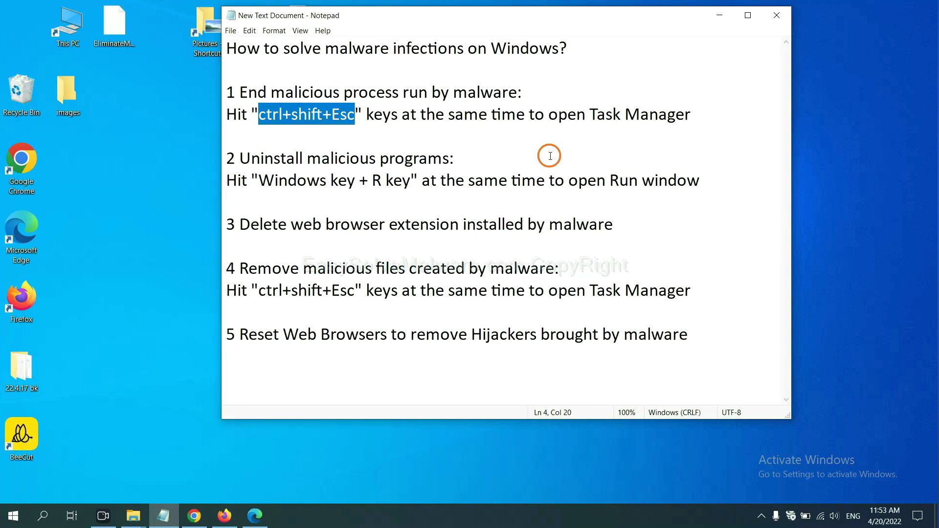
Open Task Manager with Ctrl+Shift+Esc, end the Usermode Font Driver Host process, then close it
left_click(331, 118)
left_click_drag(354, 117, 261, 118)
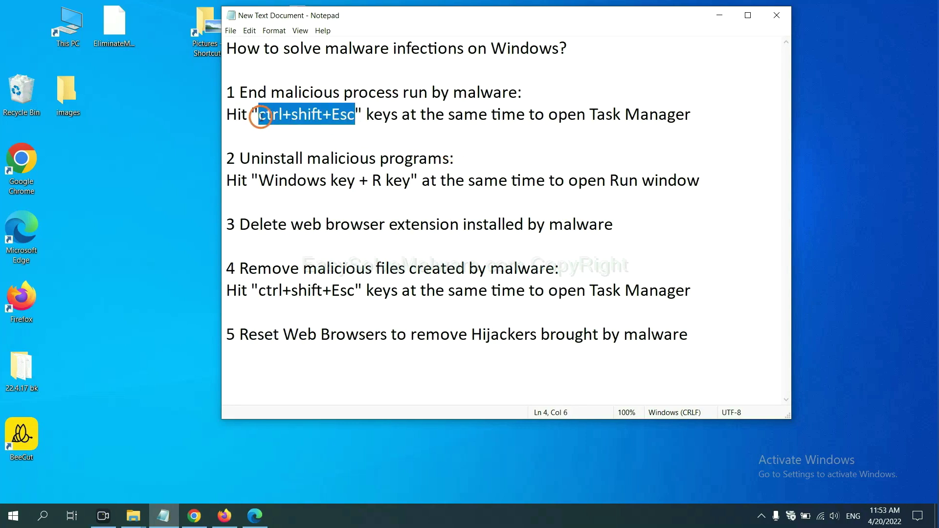
key("ctrl+shift+Escape")
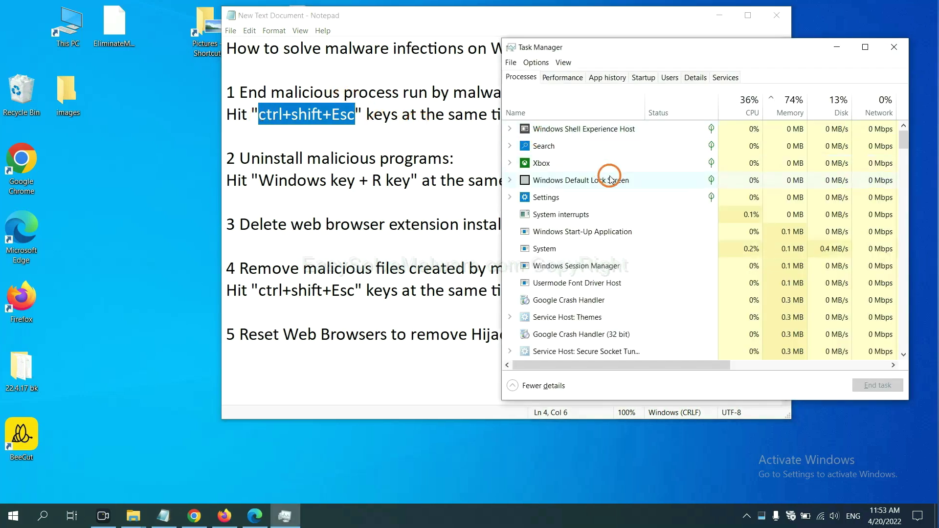
left_click(625, 247)
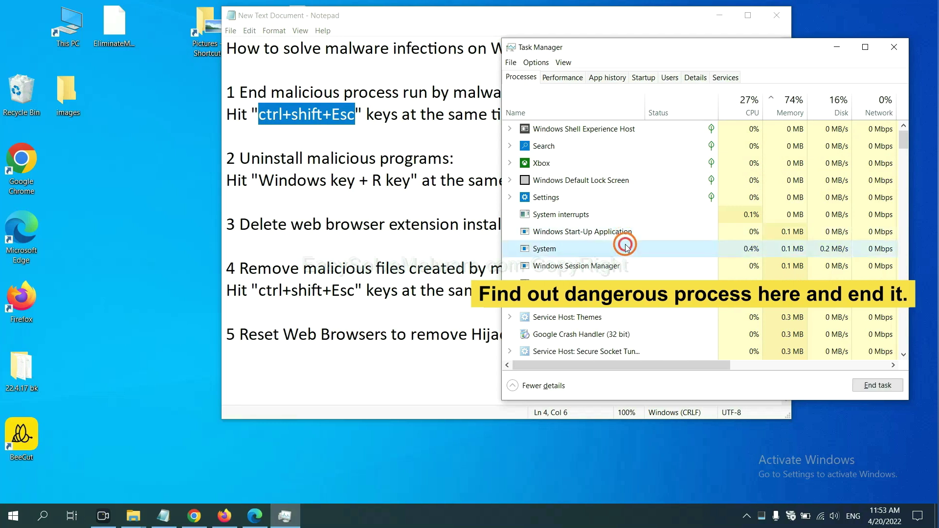
left_click(622, 283)
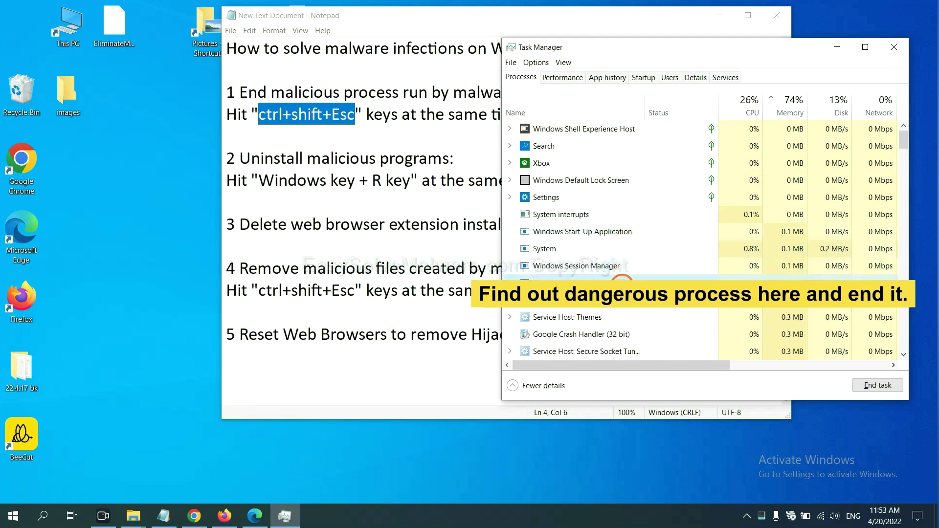
left_click(887, 385)
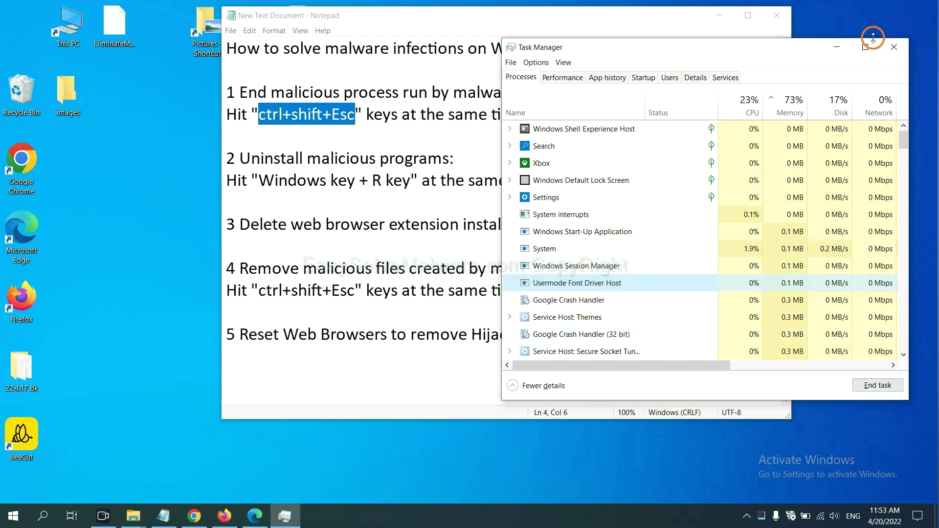
left_click(891, 48)
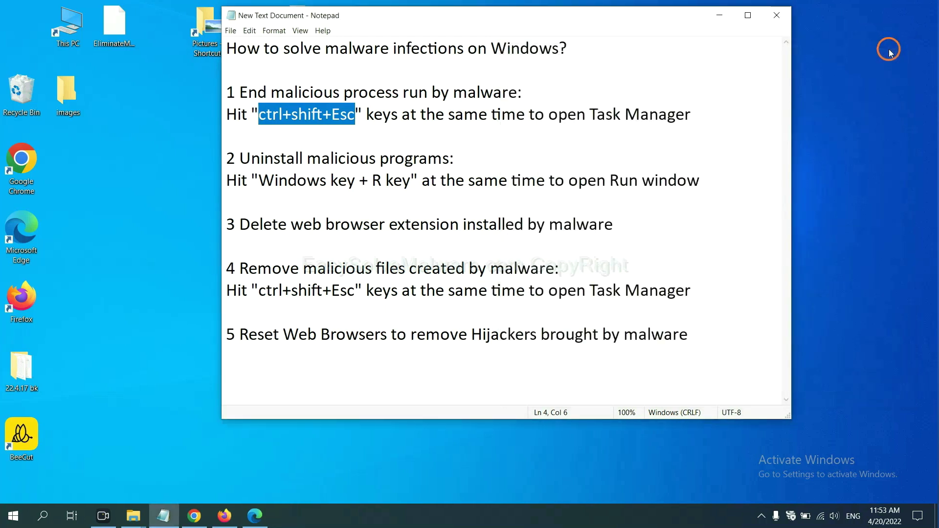
left_click(582, 201)
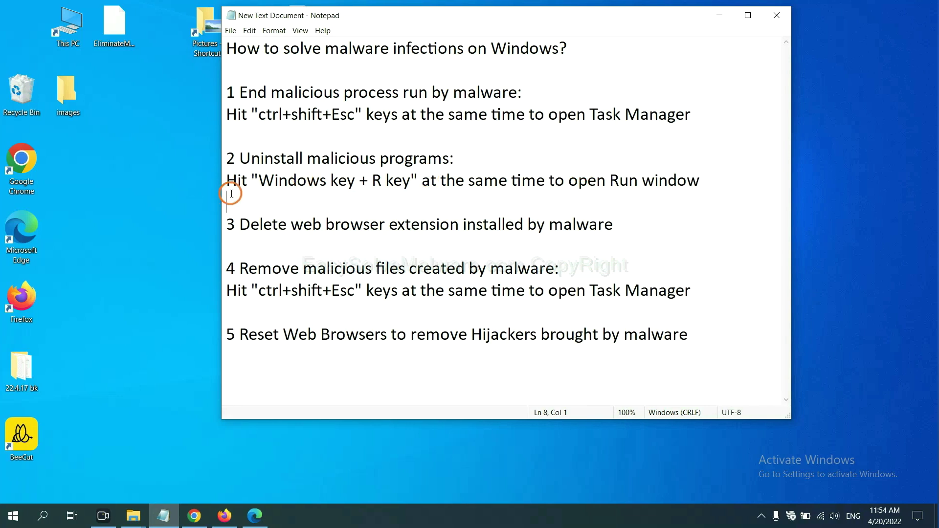
Launch Control Panel by running 'control panel' from the Run box
left_click(256, 186)
left_click_drag(257, 187, 414, 196)
key("super+r")
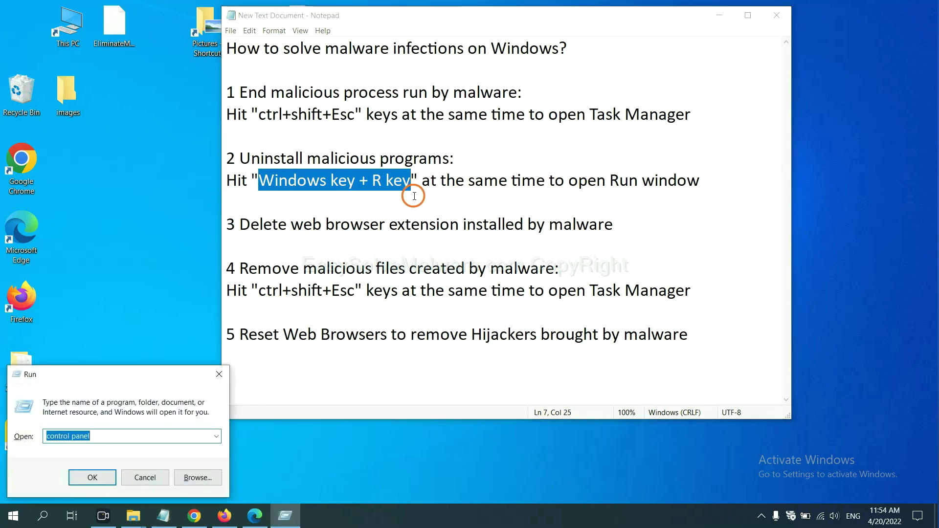
left_click_drag(103, 384, 714, 164)
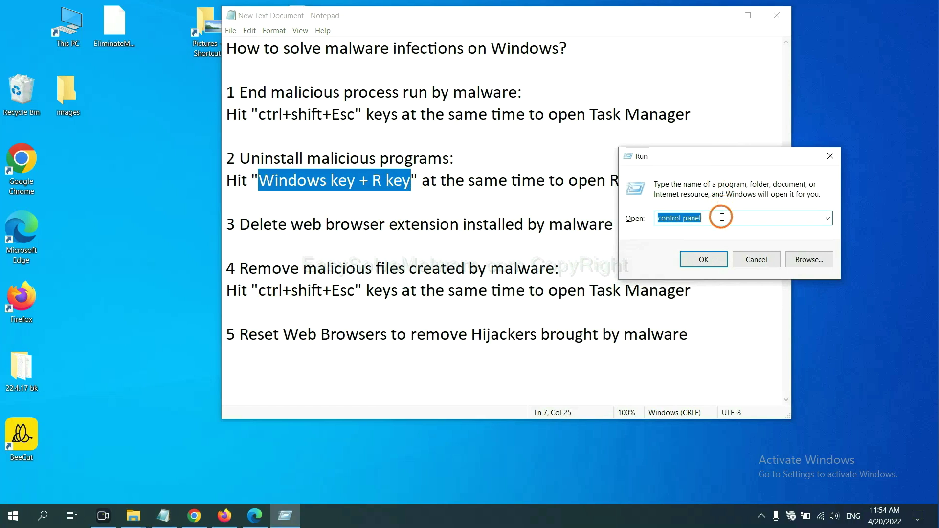
left_click(722, 219)
left_click_drag(729, 221, 639, 218)
left_click(697, 264)
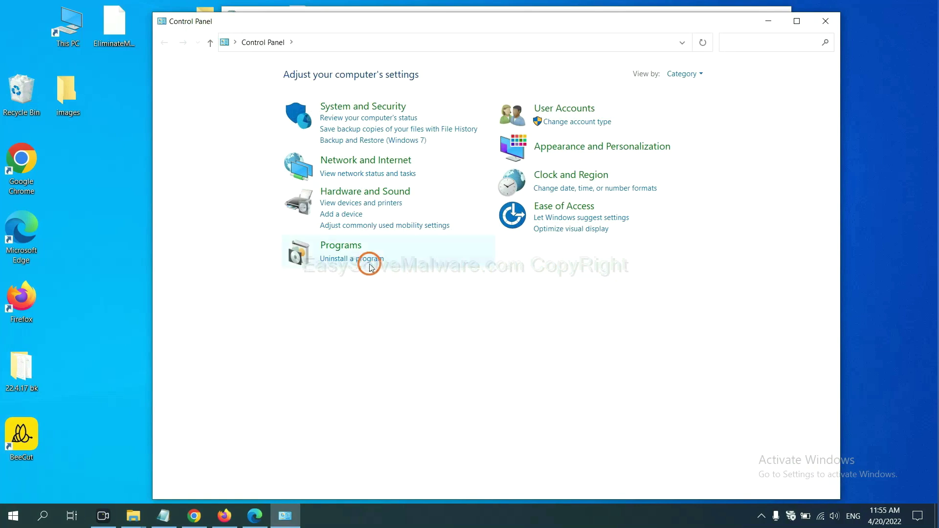
Select Xiph.Org Open Codecs under Uninstall a program, then close Programs and Features
left_click(370, 259)
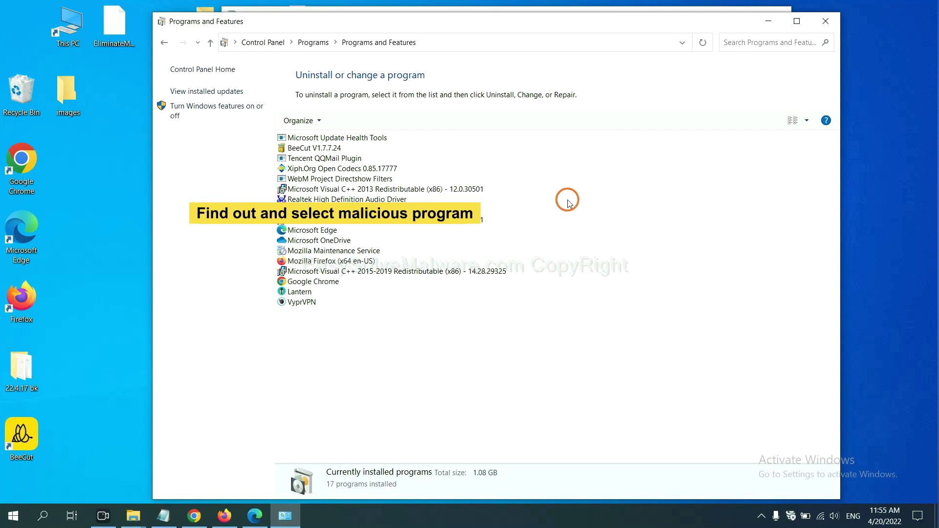
left_click(367, 168)
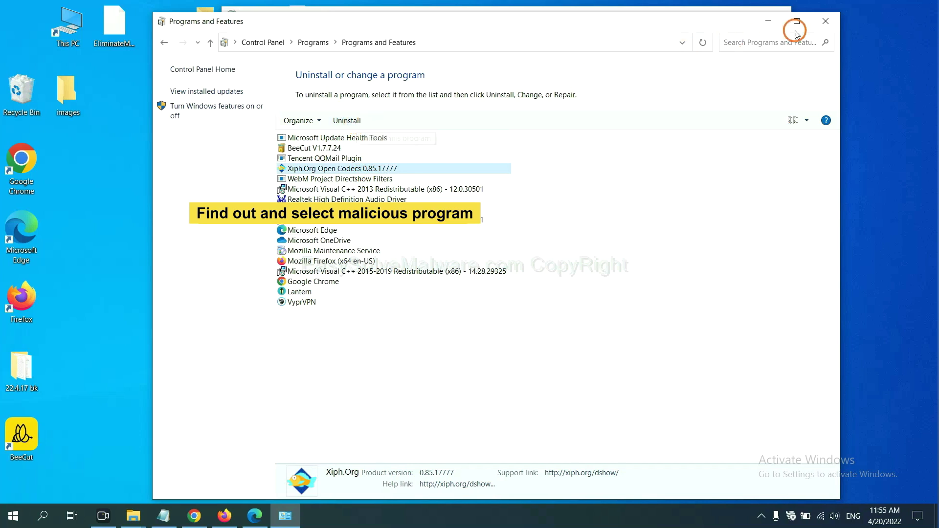
left_click(831, 23)
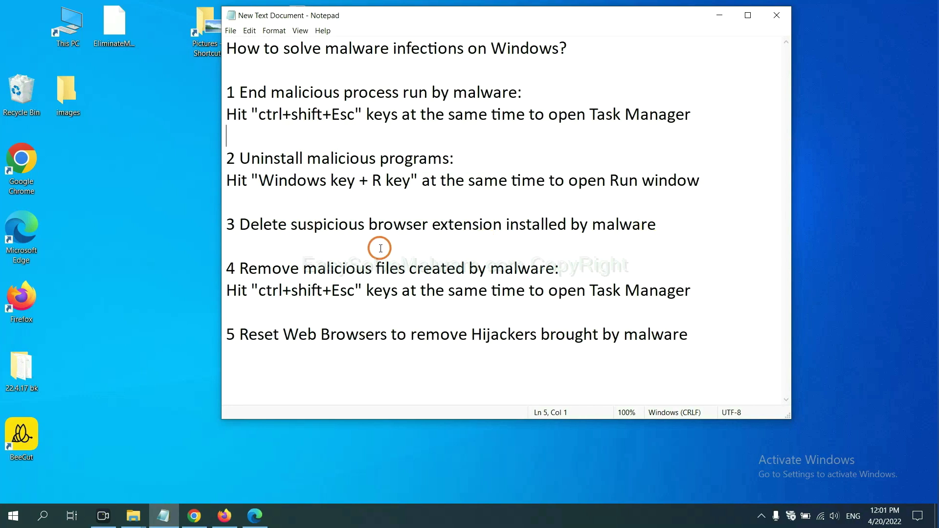
Review Chrome's Extensions page showing Scroll To Top, then switch to Firefox
left_click(198, 515)
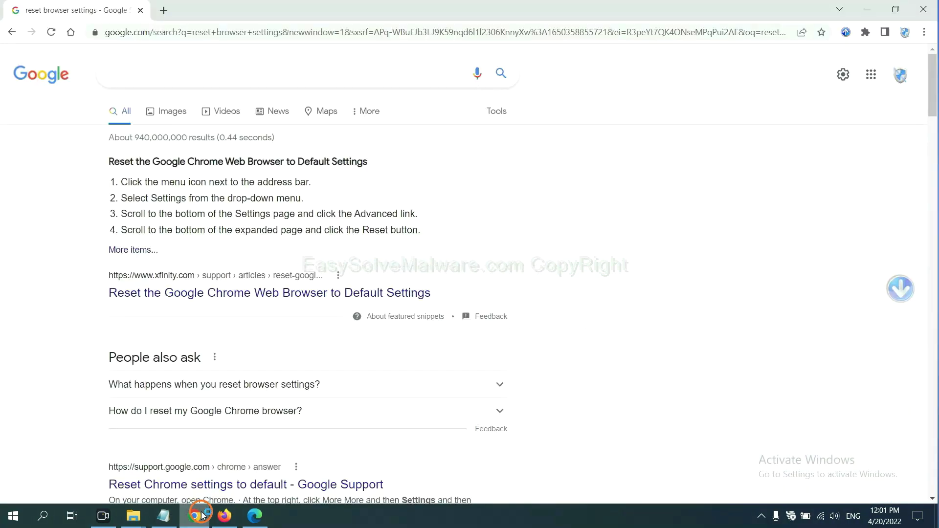
left_click(923, 33)
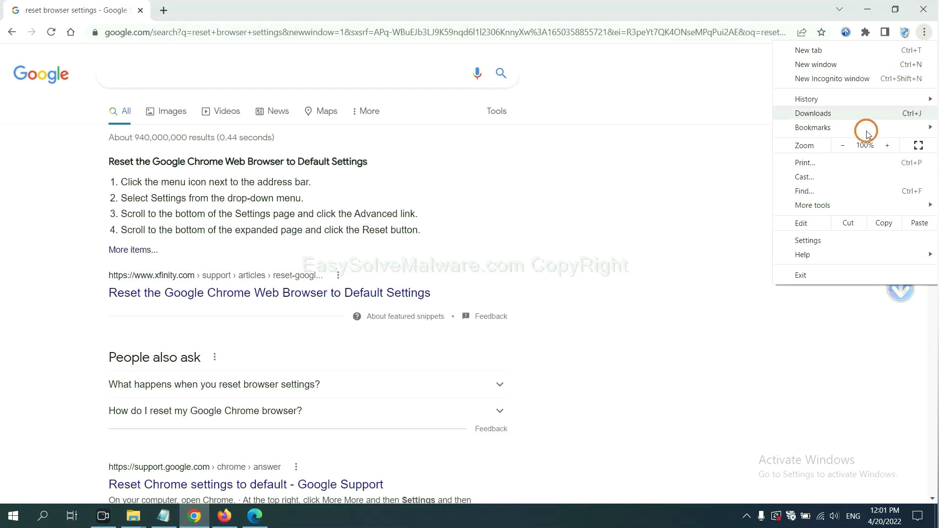
mouse_move(841, 206)
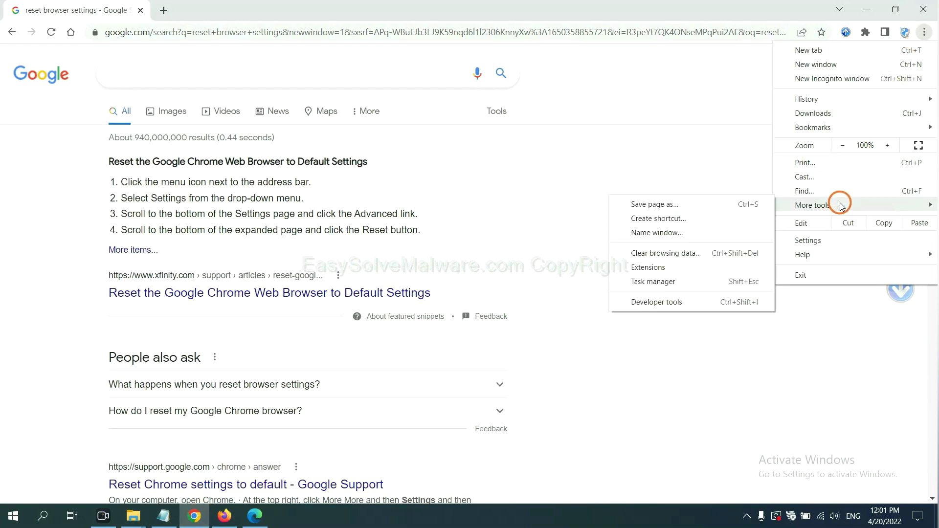
left_click(691, 266)
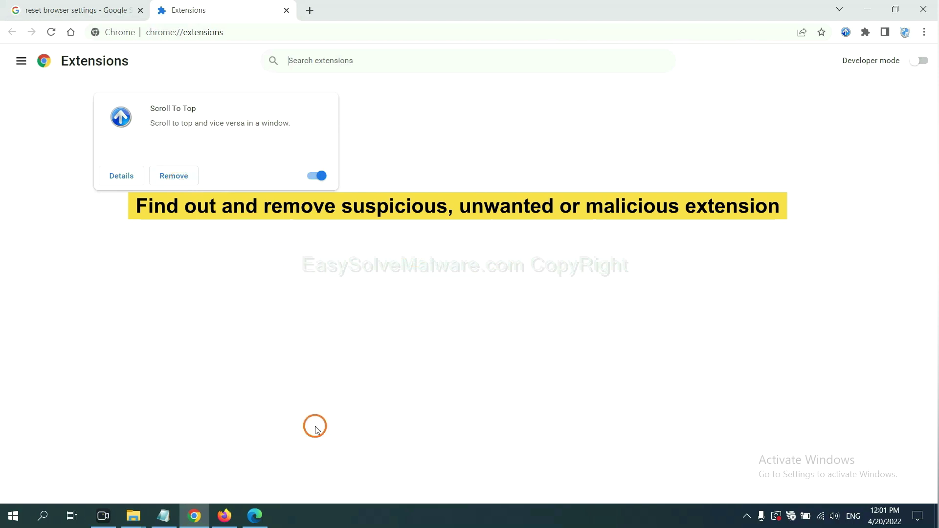
left_click(223, 516)
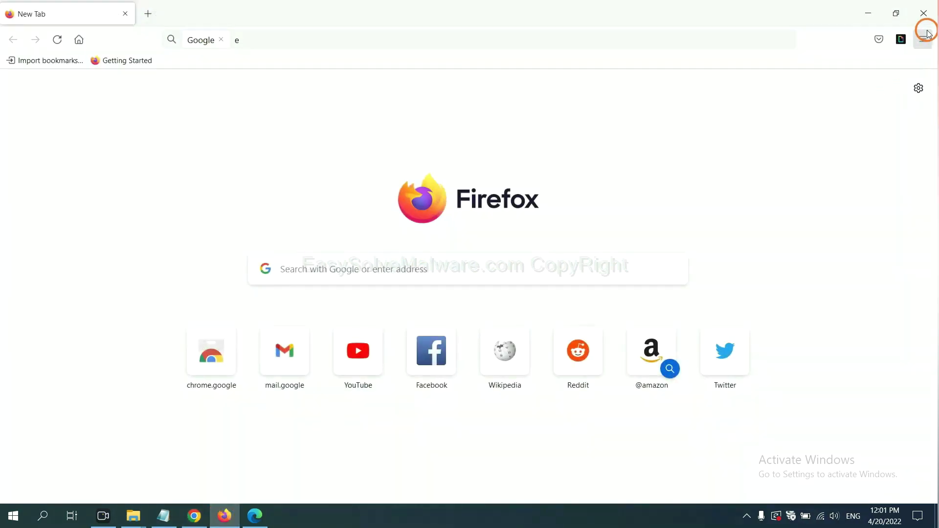
Show the GIPHY for Firefox options in the Add-ons Manager, then switch to Edge
left_click(928, 41)
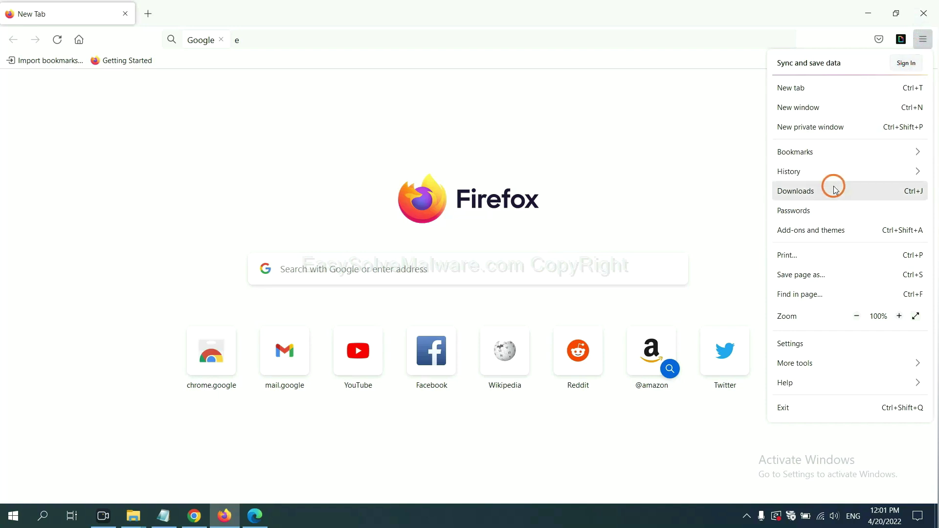
left_click(820, 236)
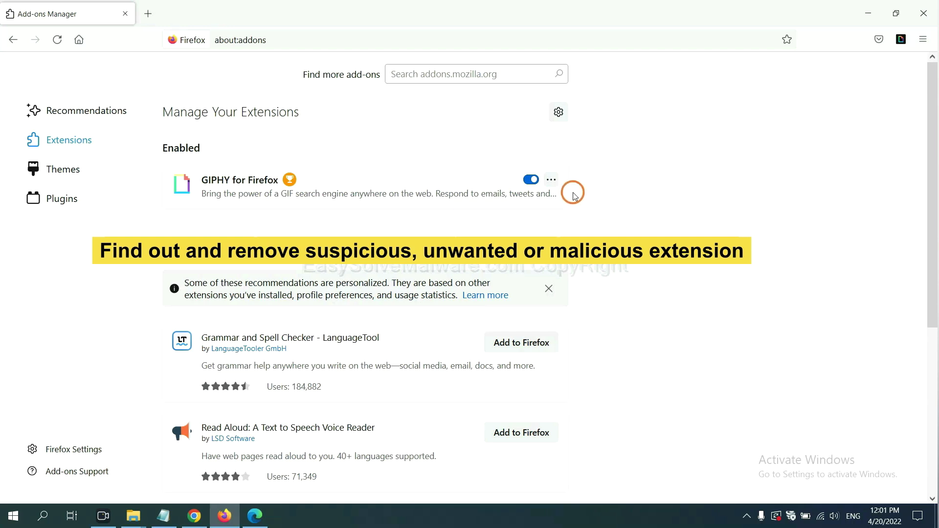
left_click(551, 180)
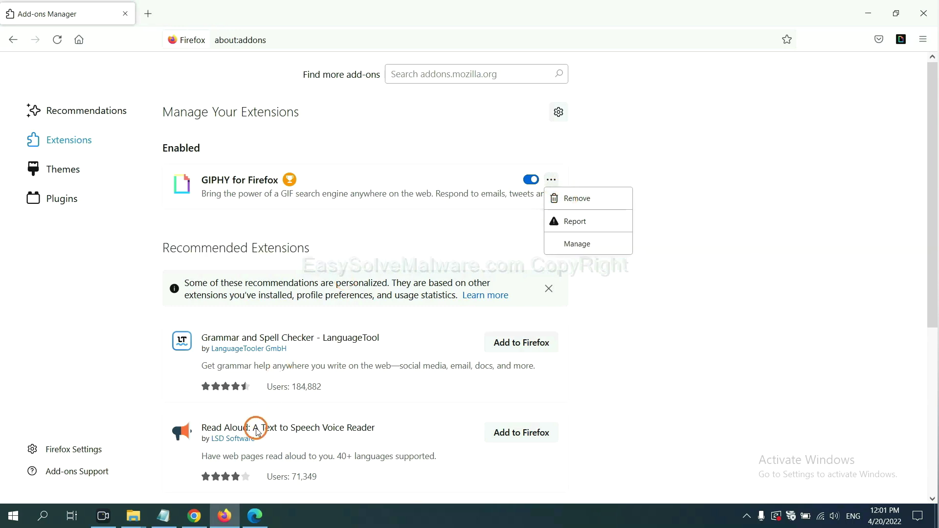
left_click(254, 521)
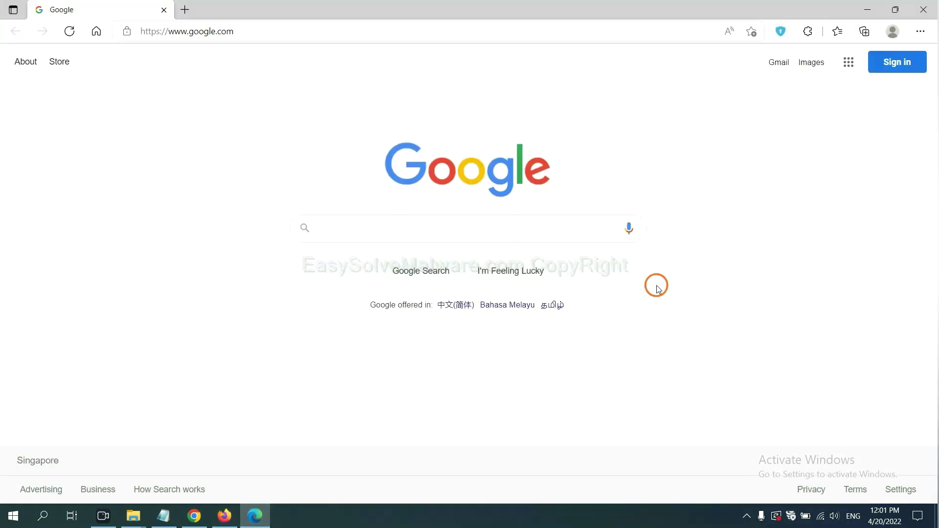
Remove the ArcVpn Free Fast VPN Proxy extension from Edge's Extensions page
left_click(919, 32)
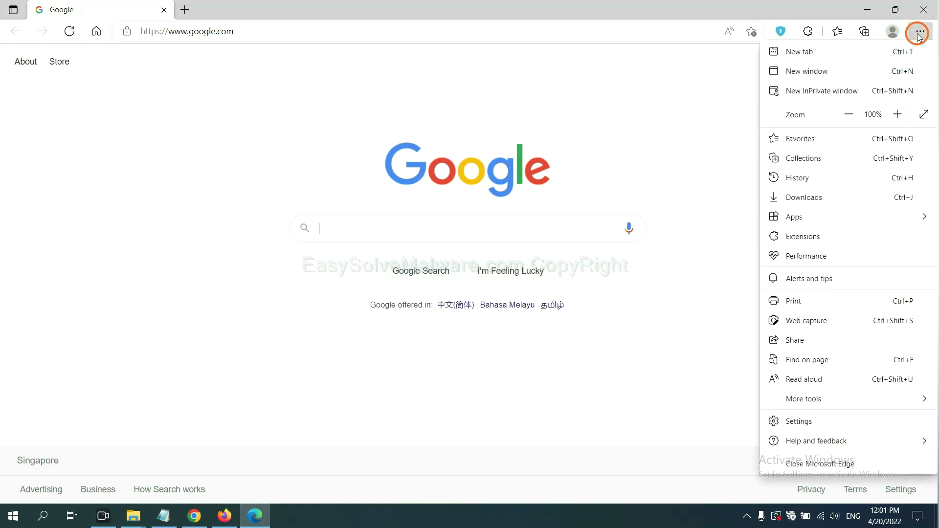
right_click(807, 238)
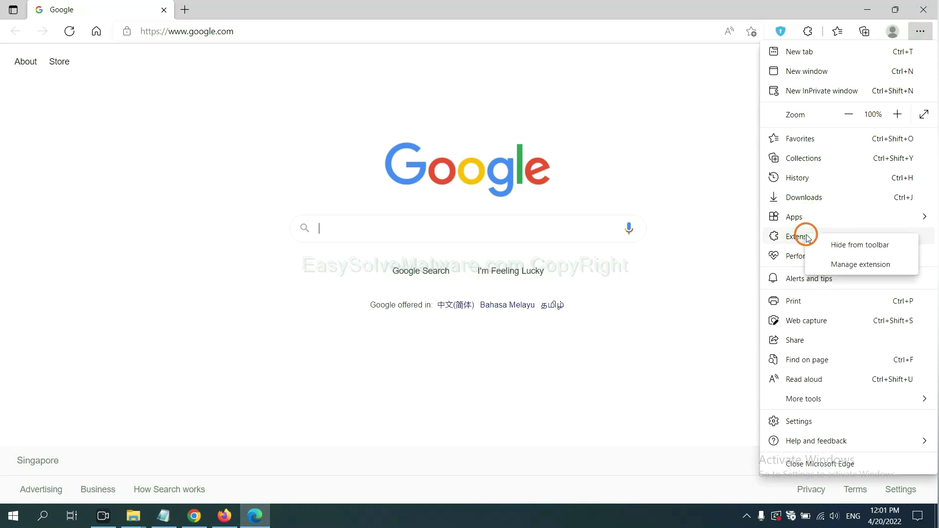
left_click(842, 265)
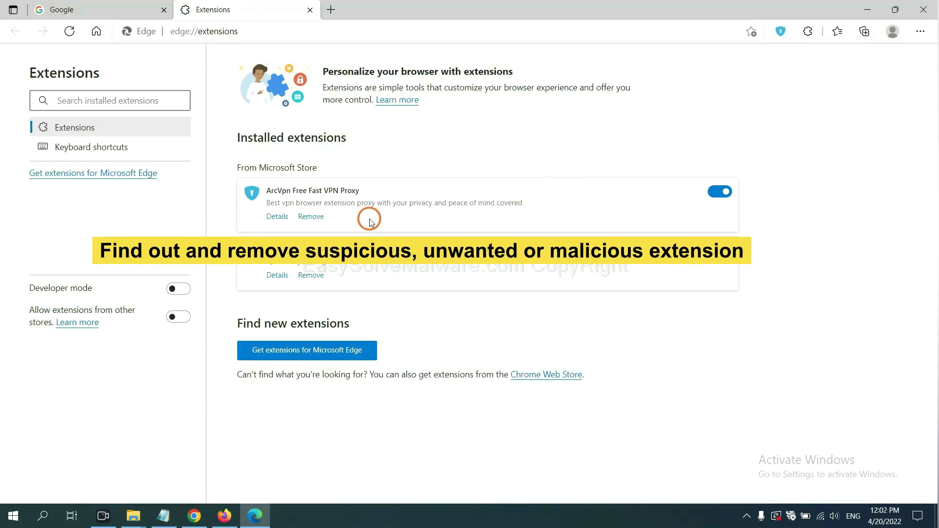
left_click(321, 220)
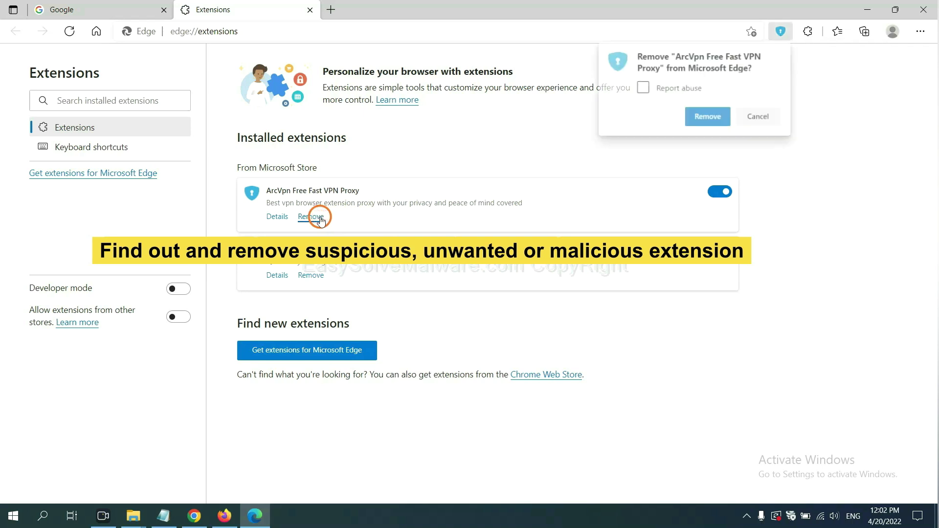
left_click(703, 117)
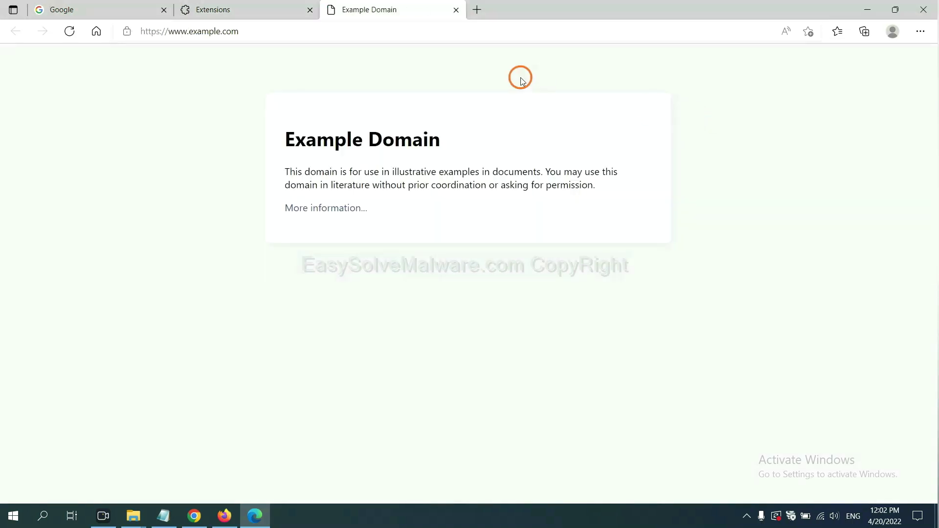
Highlight the regedit step in the Notepad notes and open the Run box with regedit beside them
left_click(936, 517)
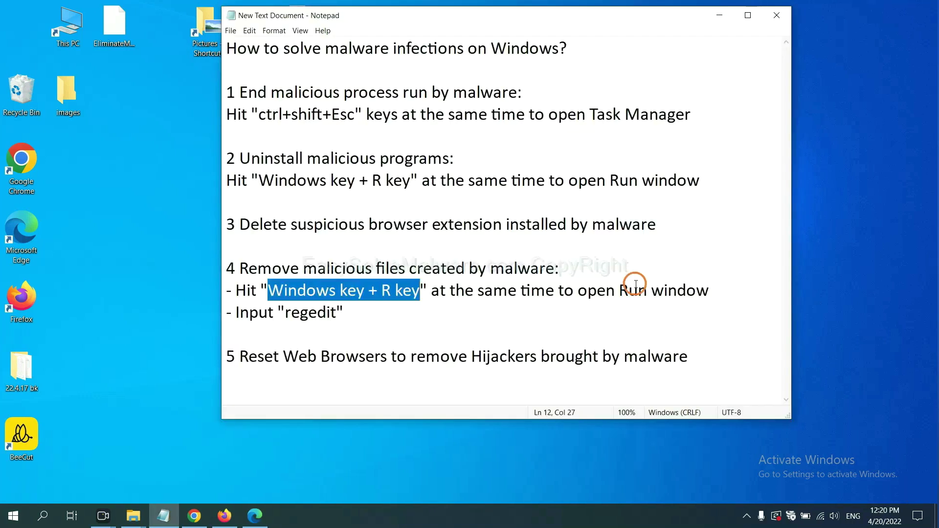
left_click(636, 290)
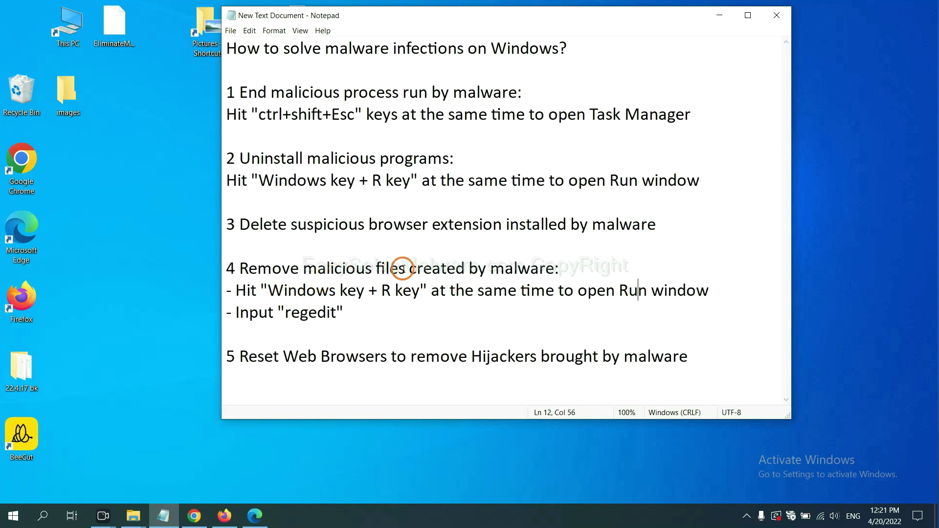
left_click_drag(238, 290, 532, 304)
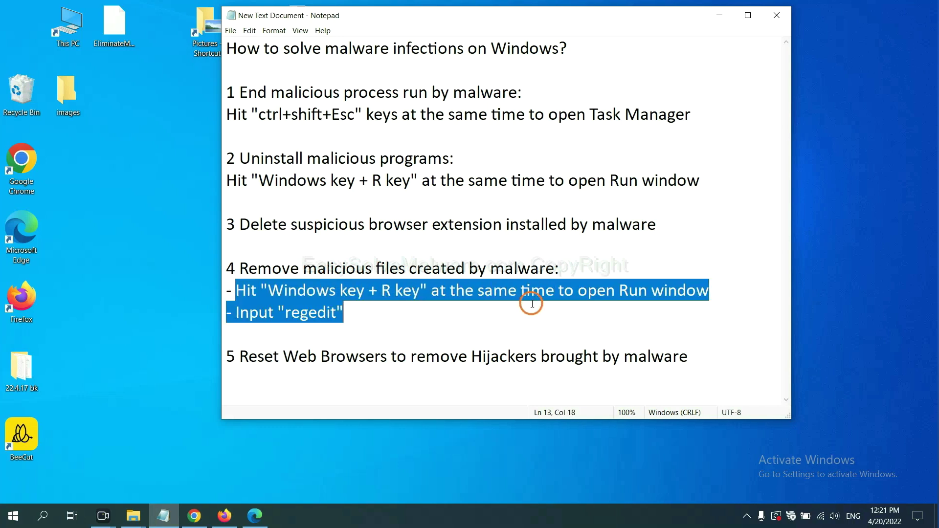
left_click(543, 297)
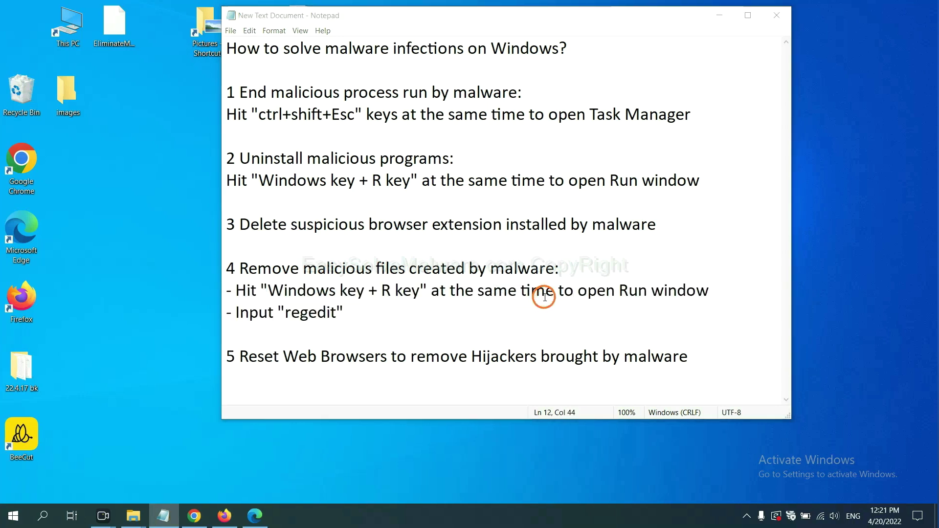
key("super+r")
left_click_drag(168, 370, 745, 193)
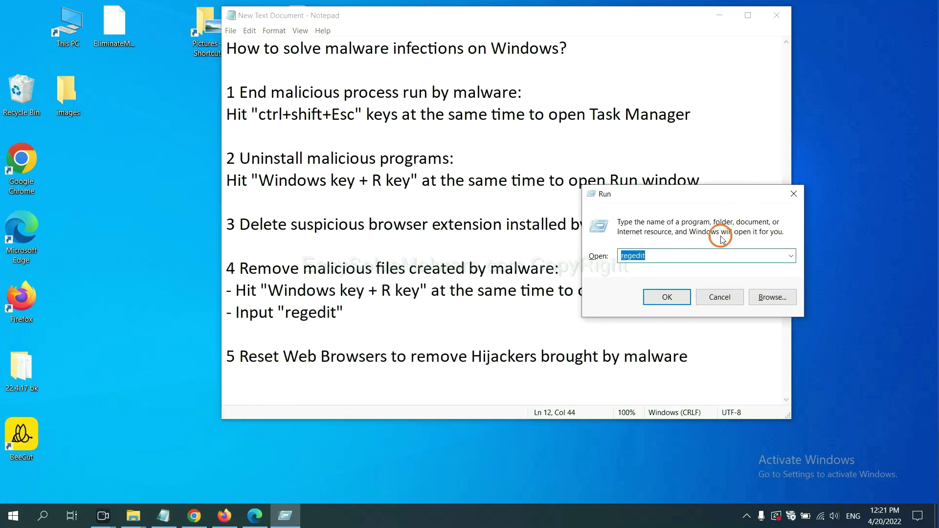
left_click(684, 255)
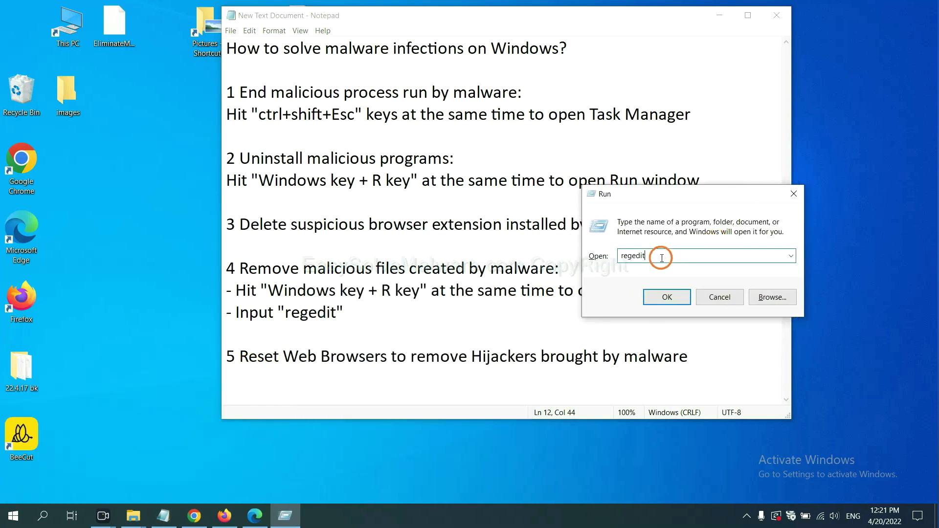
Launch Registry Editor and search for 'be', landing on BeeCut.exe under FEATURE_BROWSER_EMULATION
left_click(666, 297)
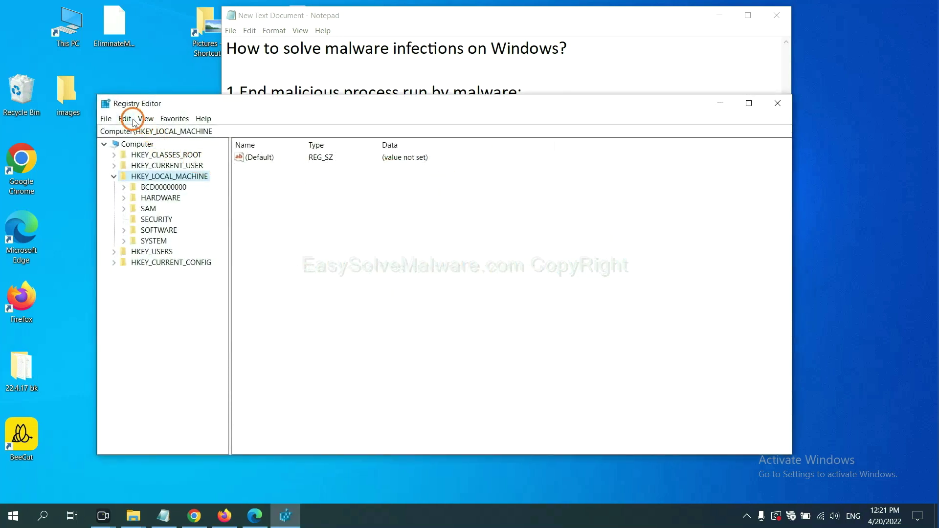
left_click(130, 120)
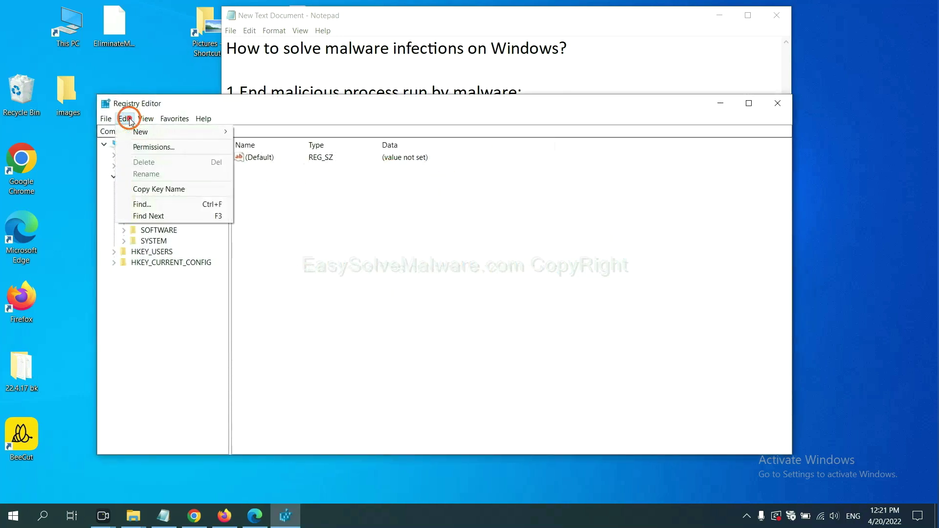
left_click(164, 205)
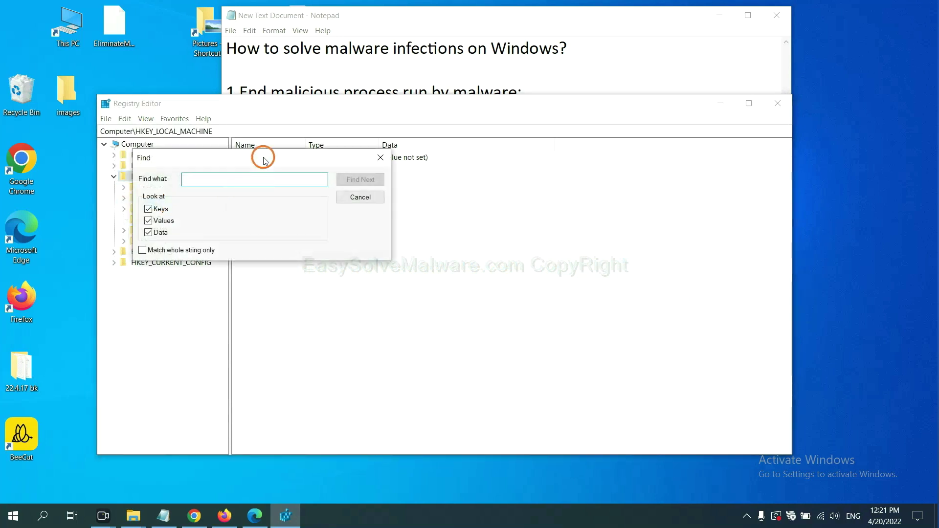
left_click_drag(264, 154, 356, 177)
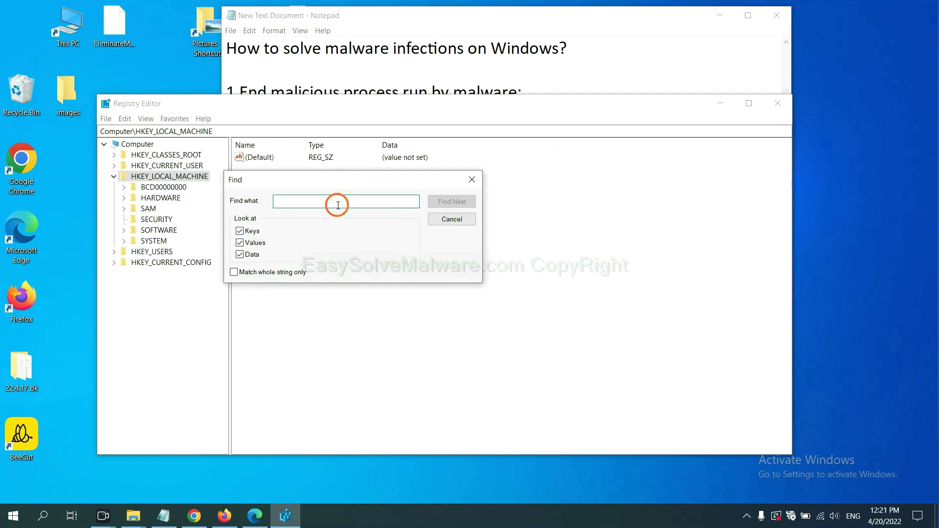
type("be")
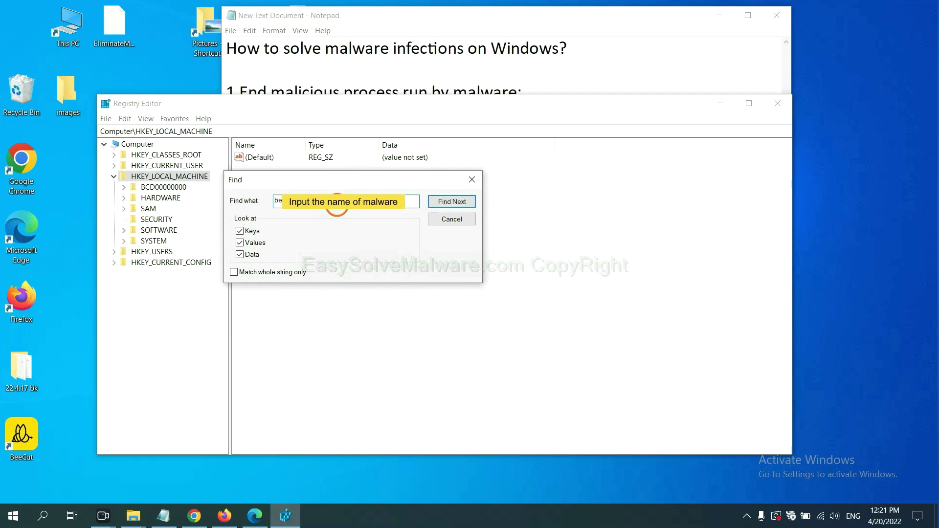
left_click(451, 201)
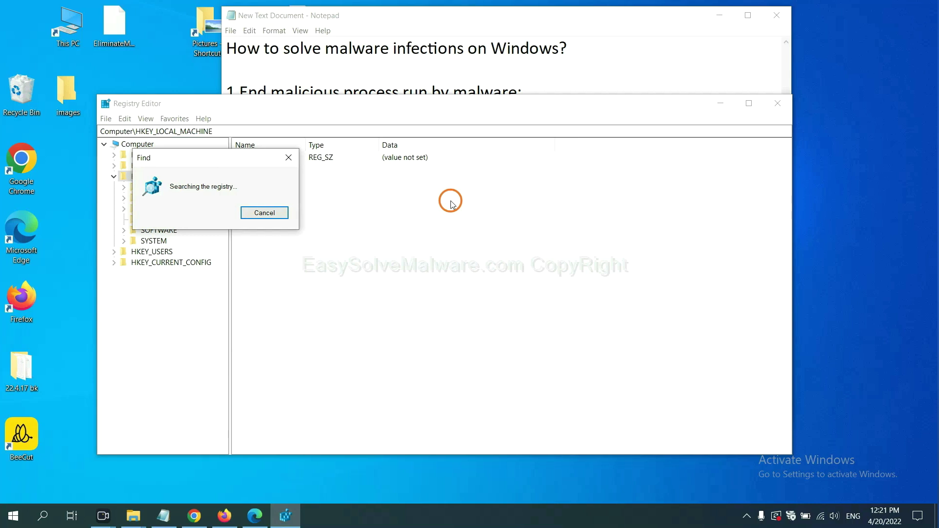
left_click_drag(226, 153, 373, 153)
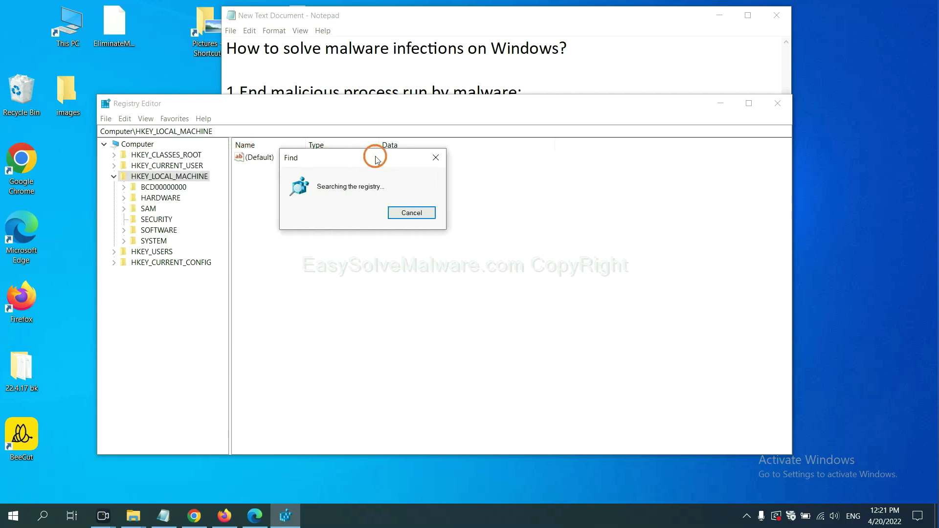
left_click_drag(157, 449, 149, 446)
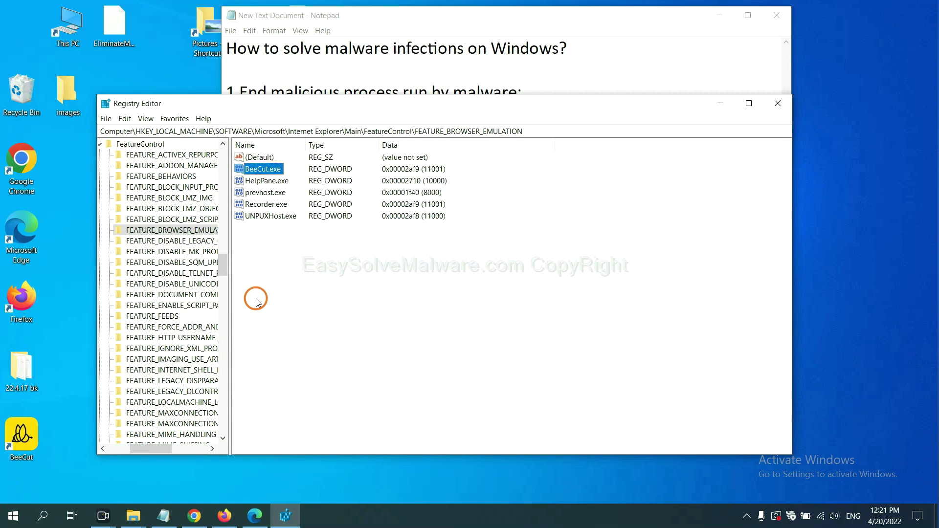
right_click(190, 232)
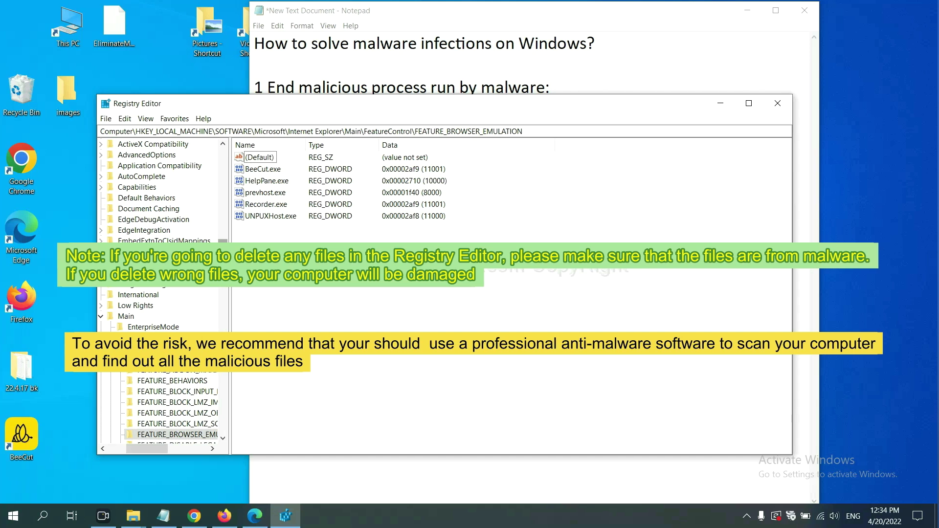
left_click(328, 301)
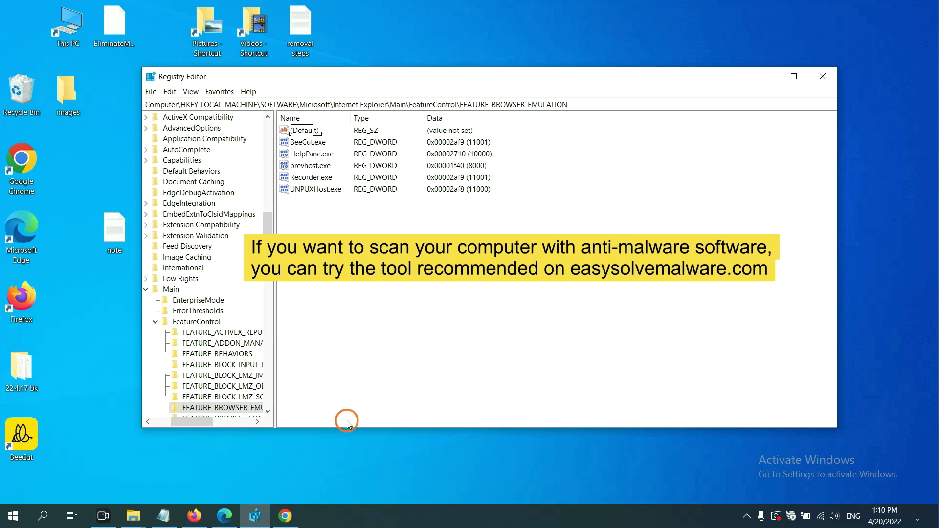
Switch to Chrome and scroll through the easysolvemalware.com removal guide page
left_click(288, 517)
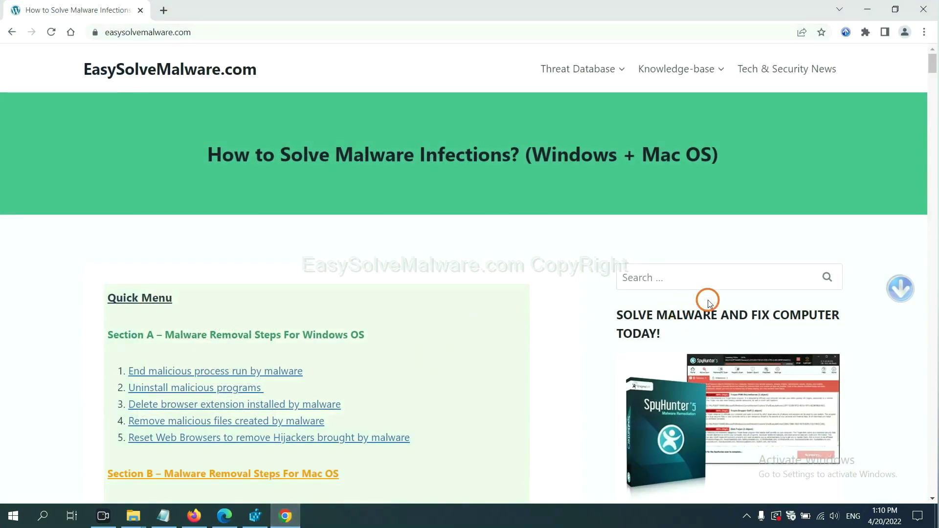
scroll(677, 342, "down", 1)
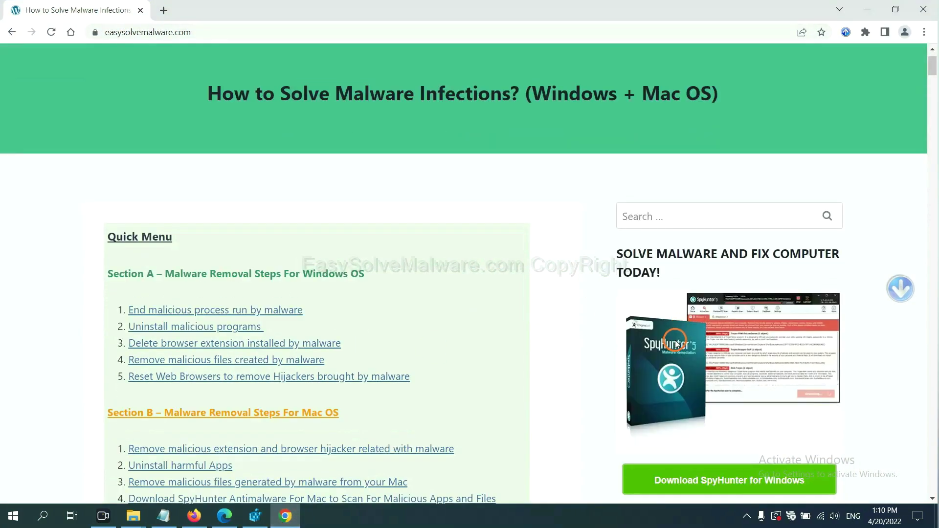
scroll(676, 342, "up", 1)
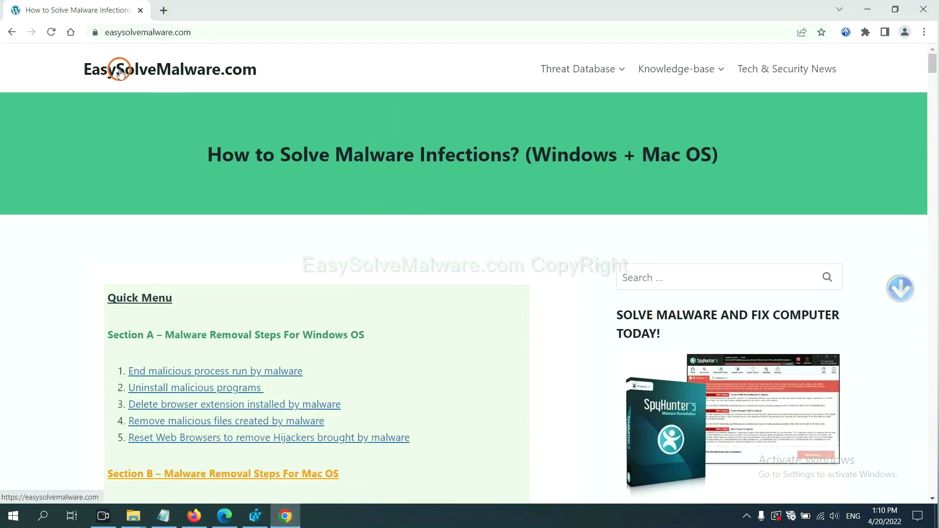
scroll(752, 312, "down", 3)
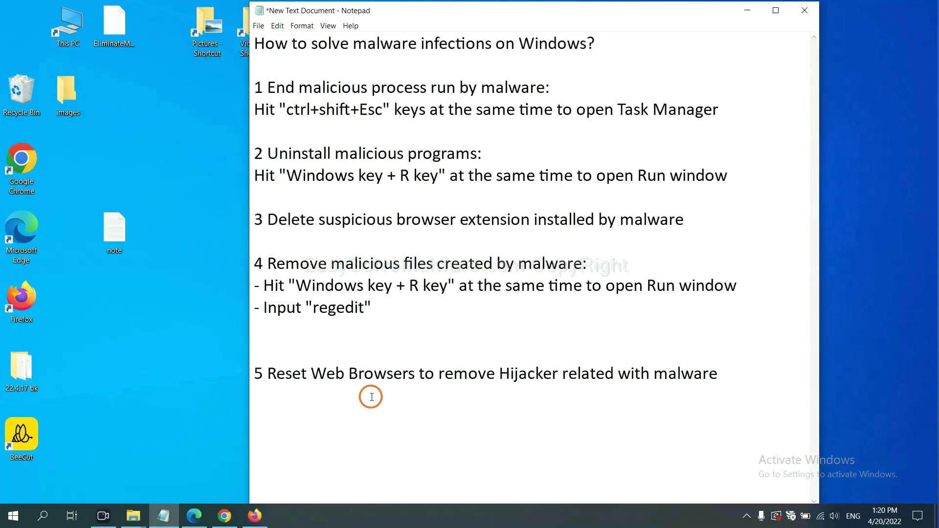
Search Chrome's settings for 're' and request Restore settings to their original defaults
left_click(216, 524)
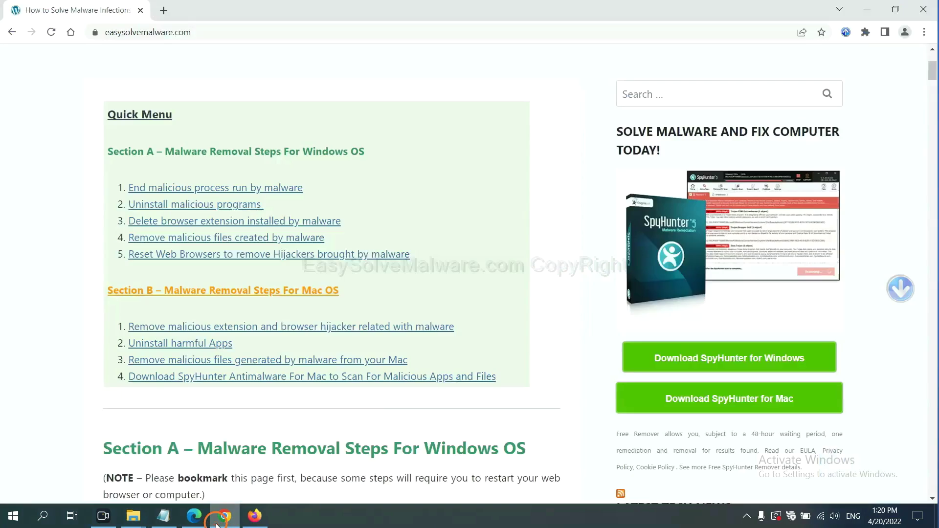
left_click(925, 33)
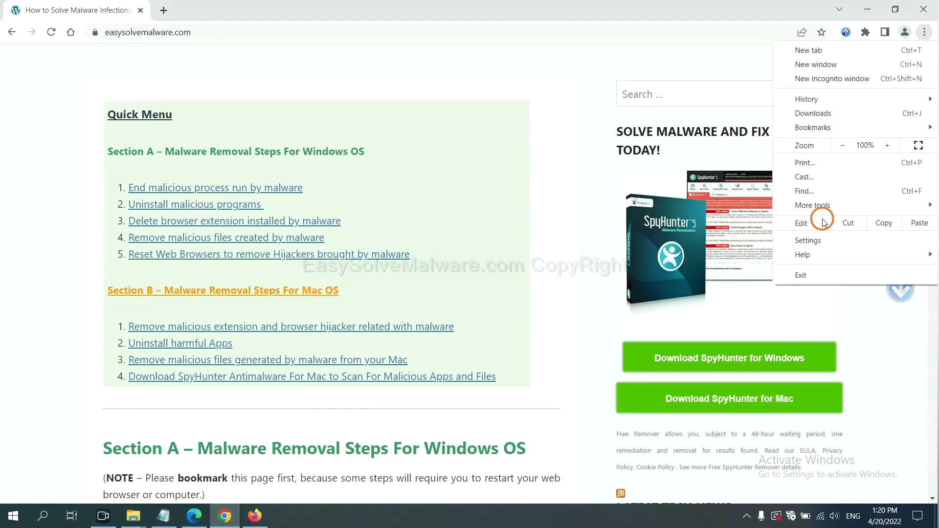
left_click(822, 240)
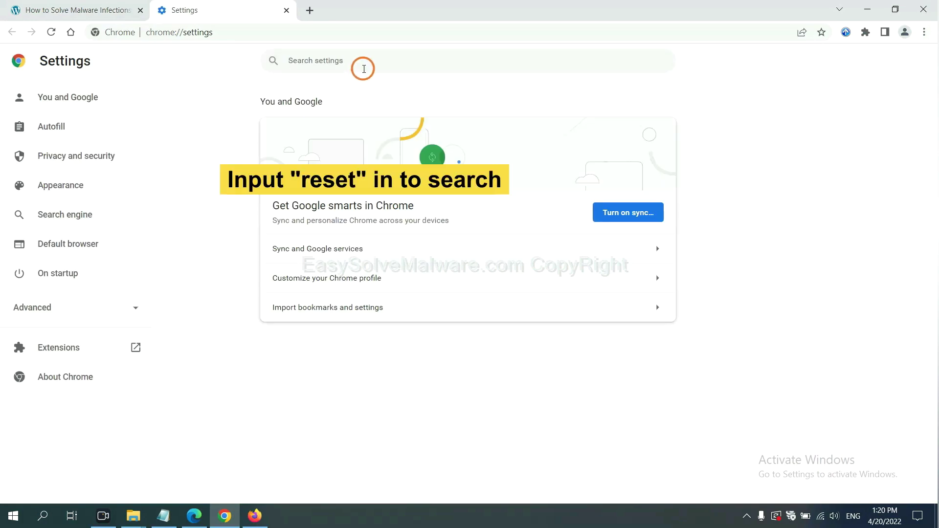
type("reset")
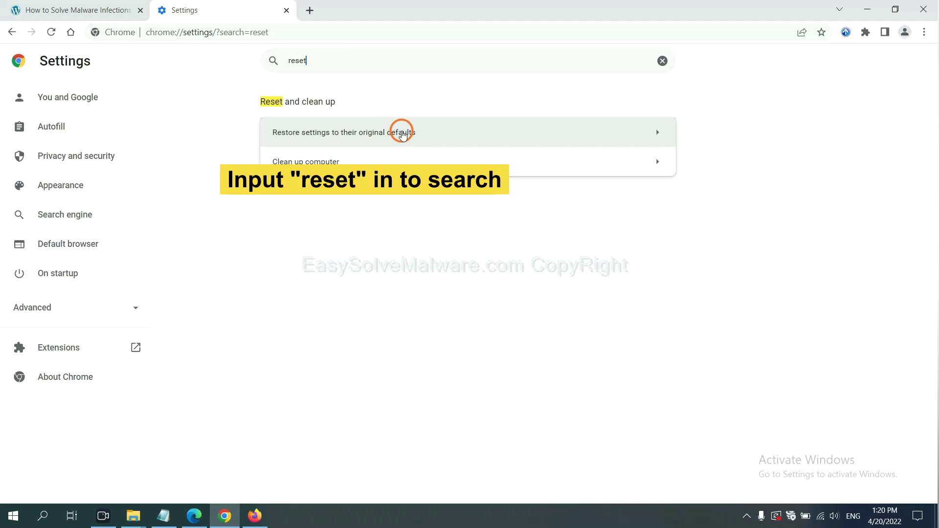
left_click(400, 130)
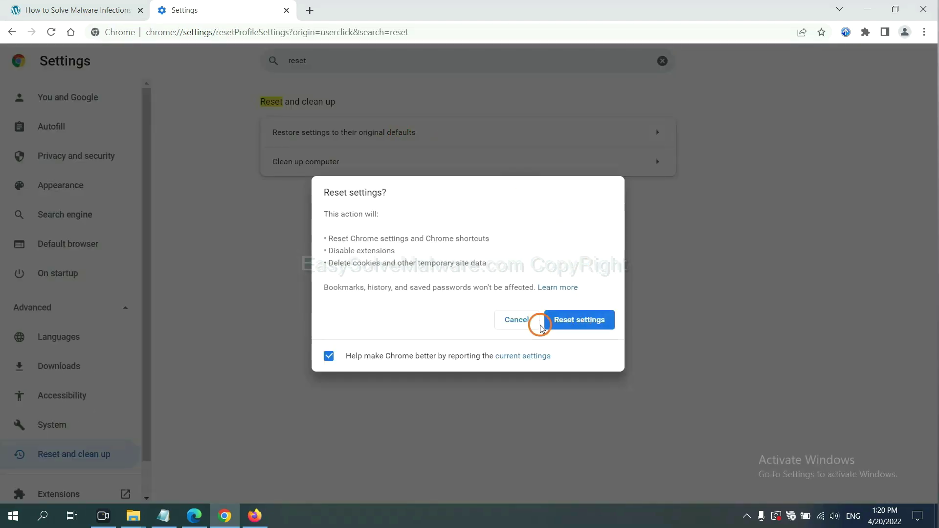
left_click(256, 514)
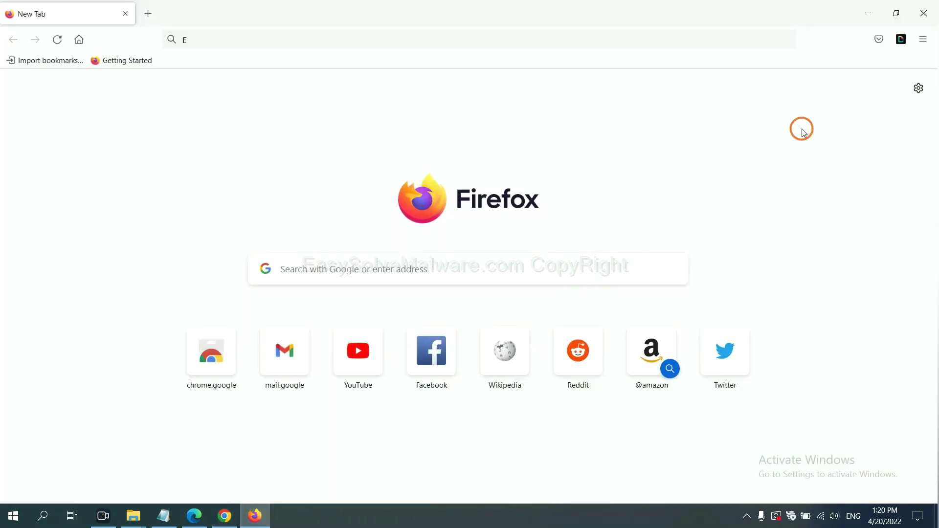
From Firefox's Help > More troubleshooting information page, request Refresh Firefox
left_click(923, 42)
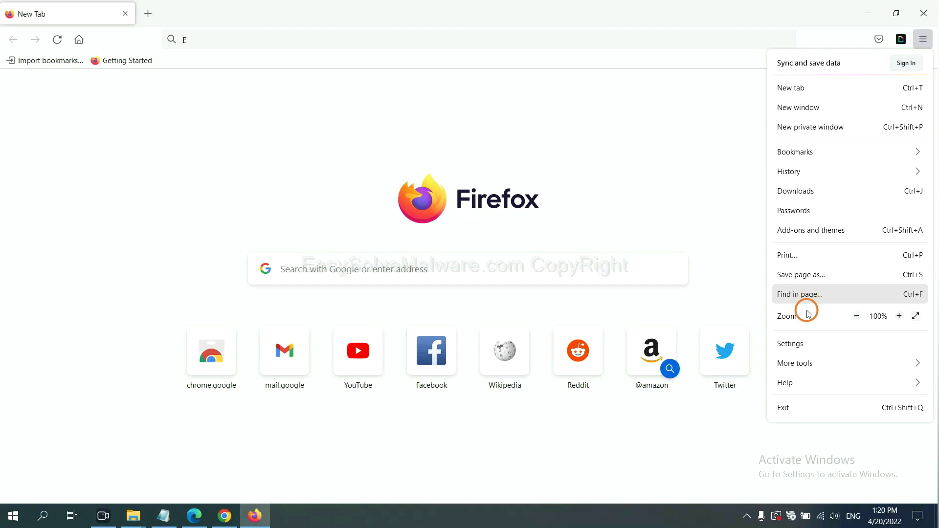
left_click(807, 382)
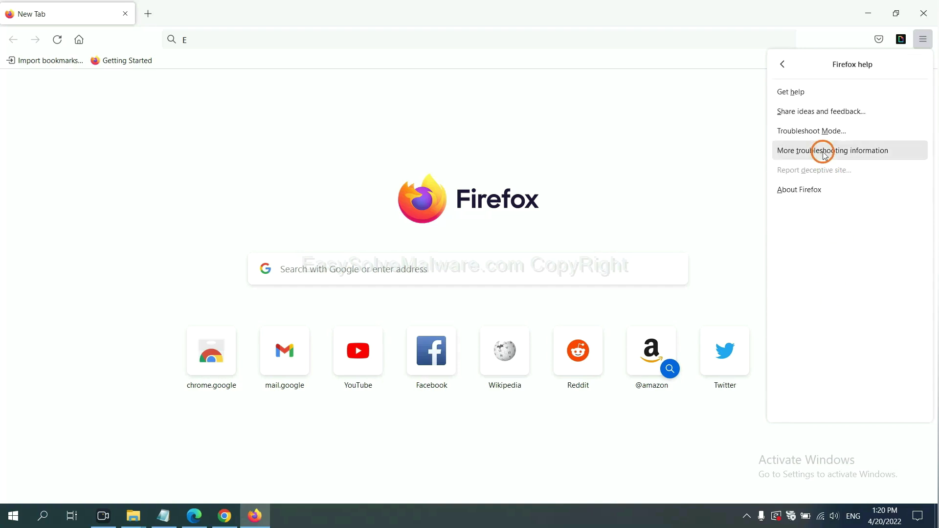
left_click(824, 151)
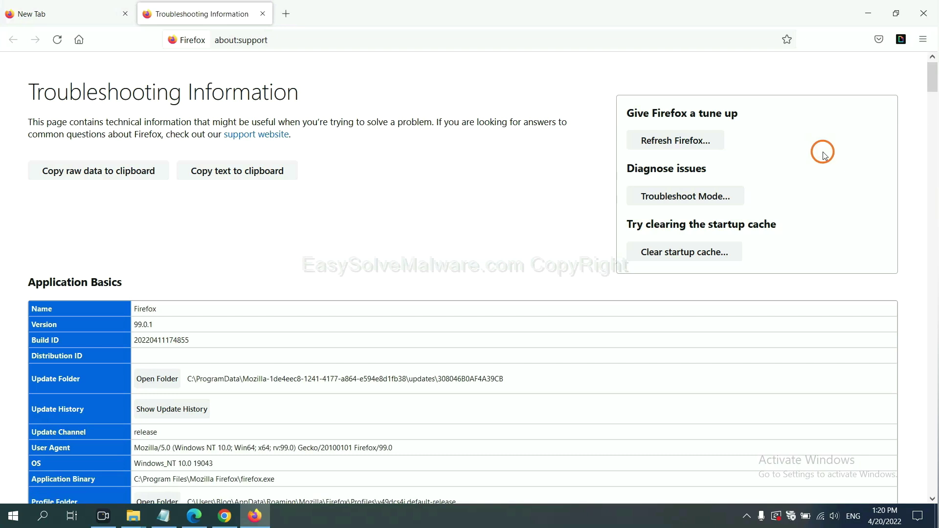
left_click(659, 143)
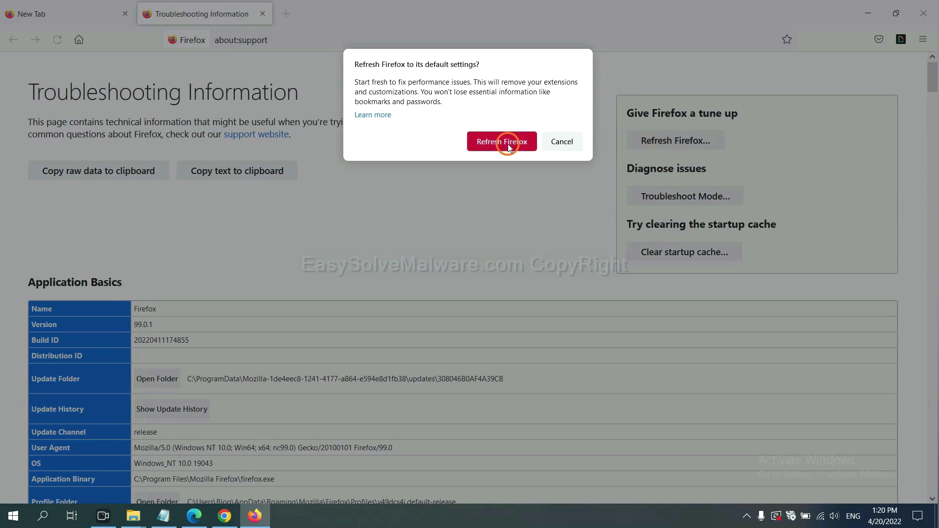
left_click(194, 516)
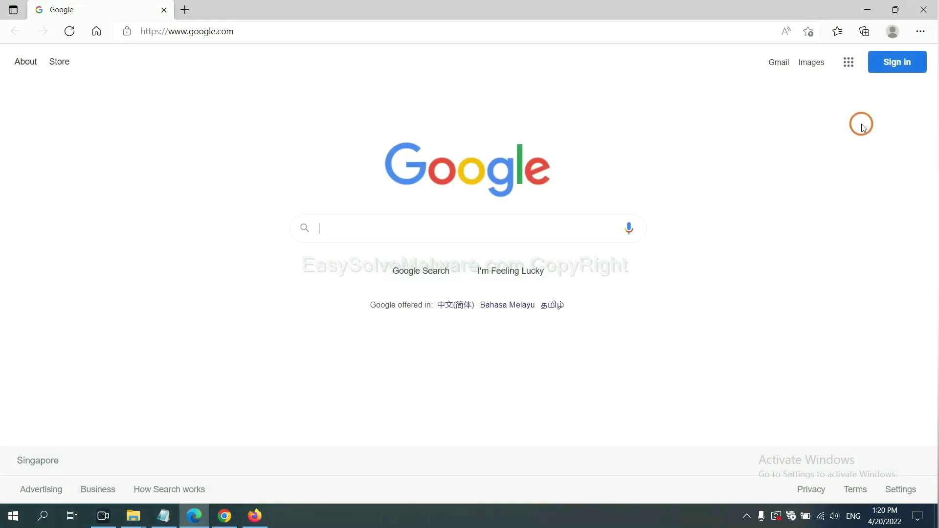
Search Edge's settings for 'reset' and request Restore settings to their default values
left_click(920, 32)
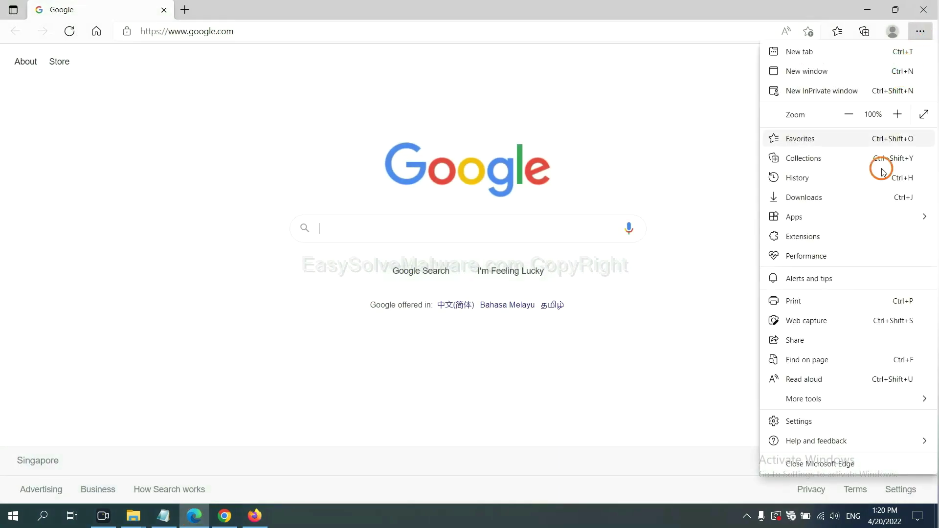
left_click(810, 424)
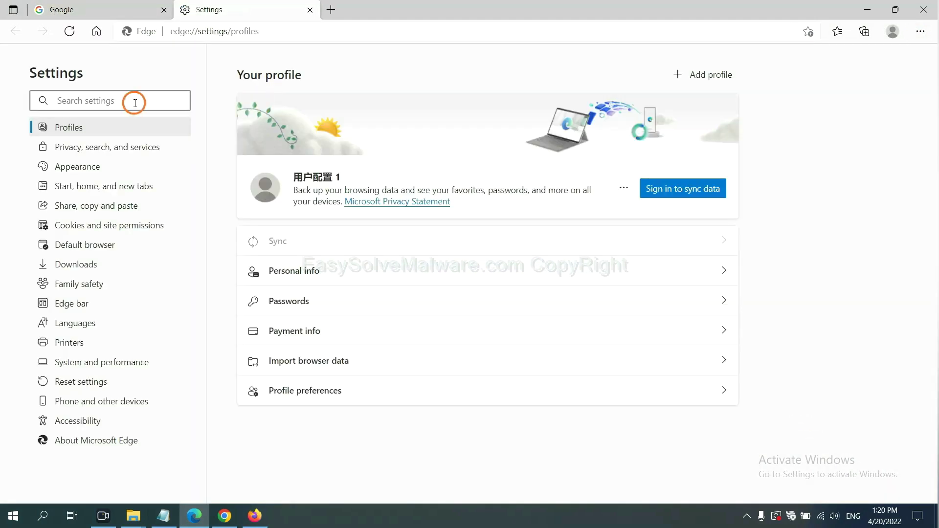
type("re")
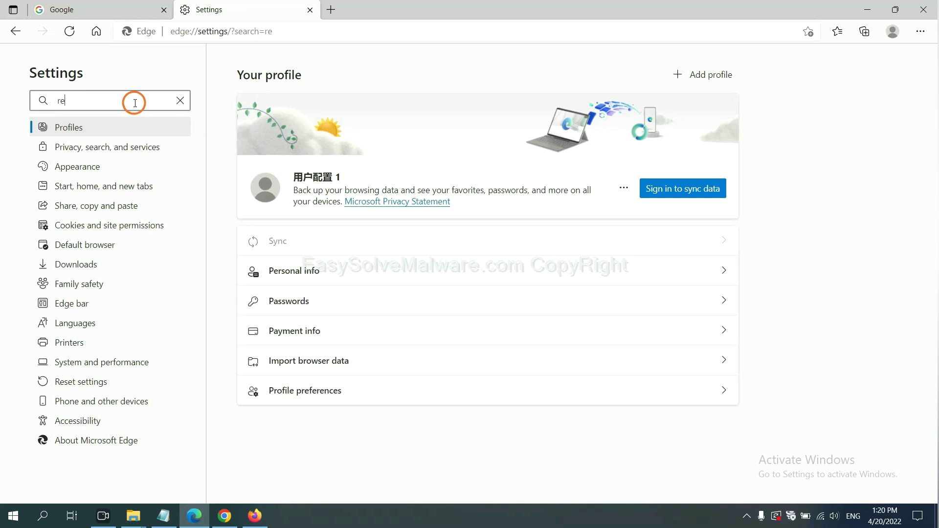
type("set")
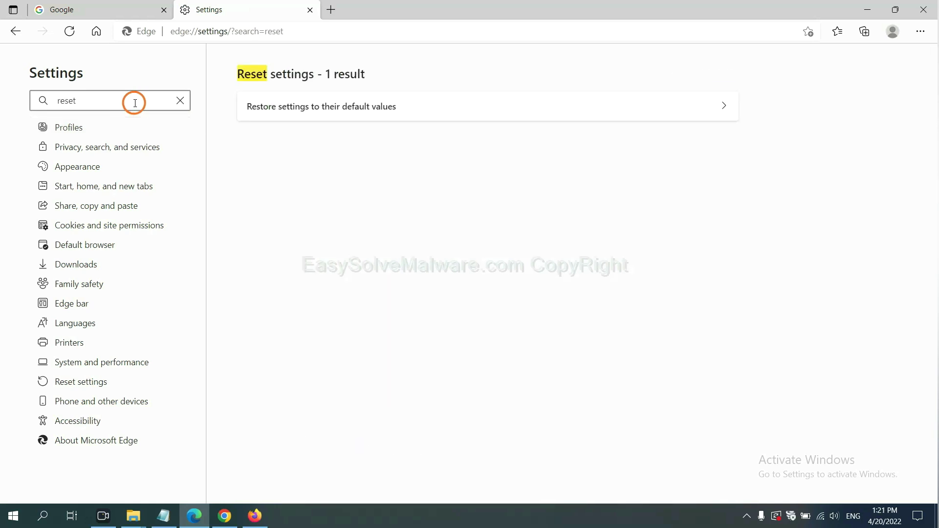
left_click(327, 105)
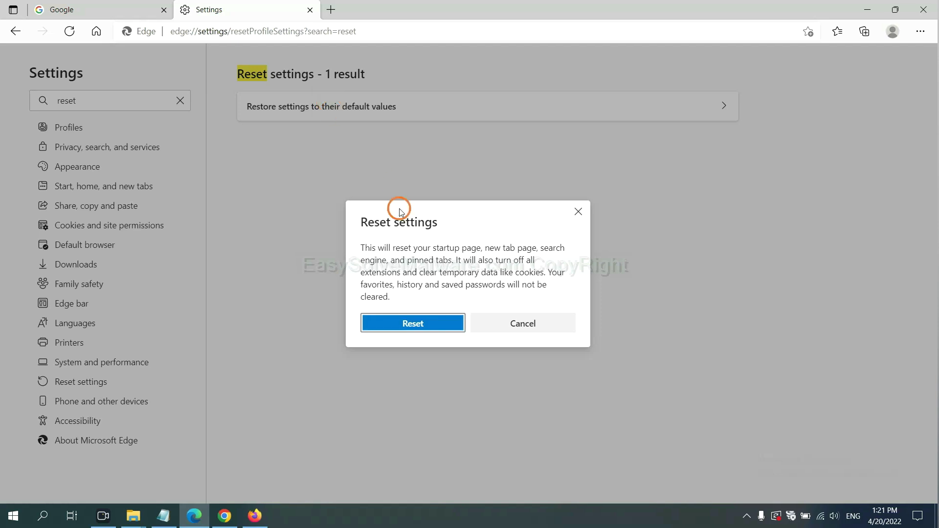